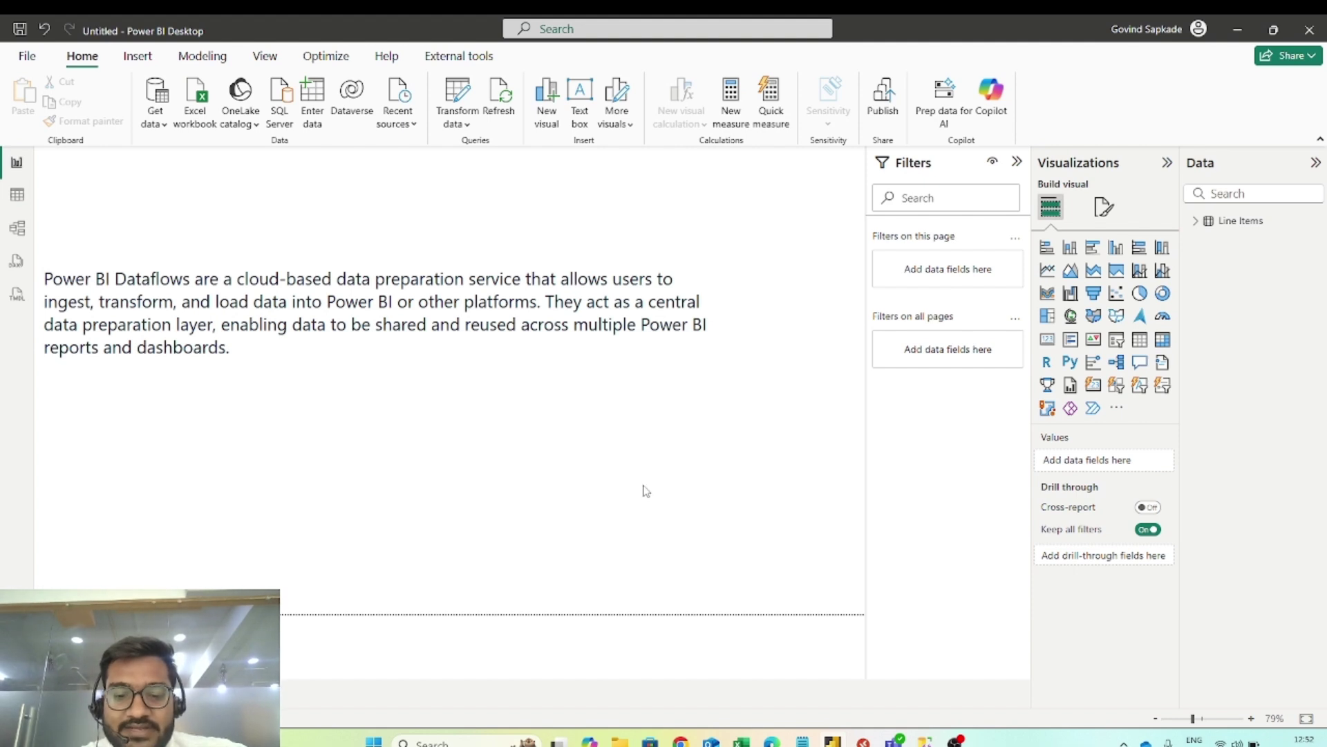
# Switch to the Fabric browser window and open the Test 5 workspace.
pyautogui.click(681, 741)
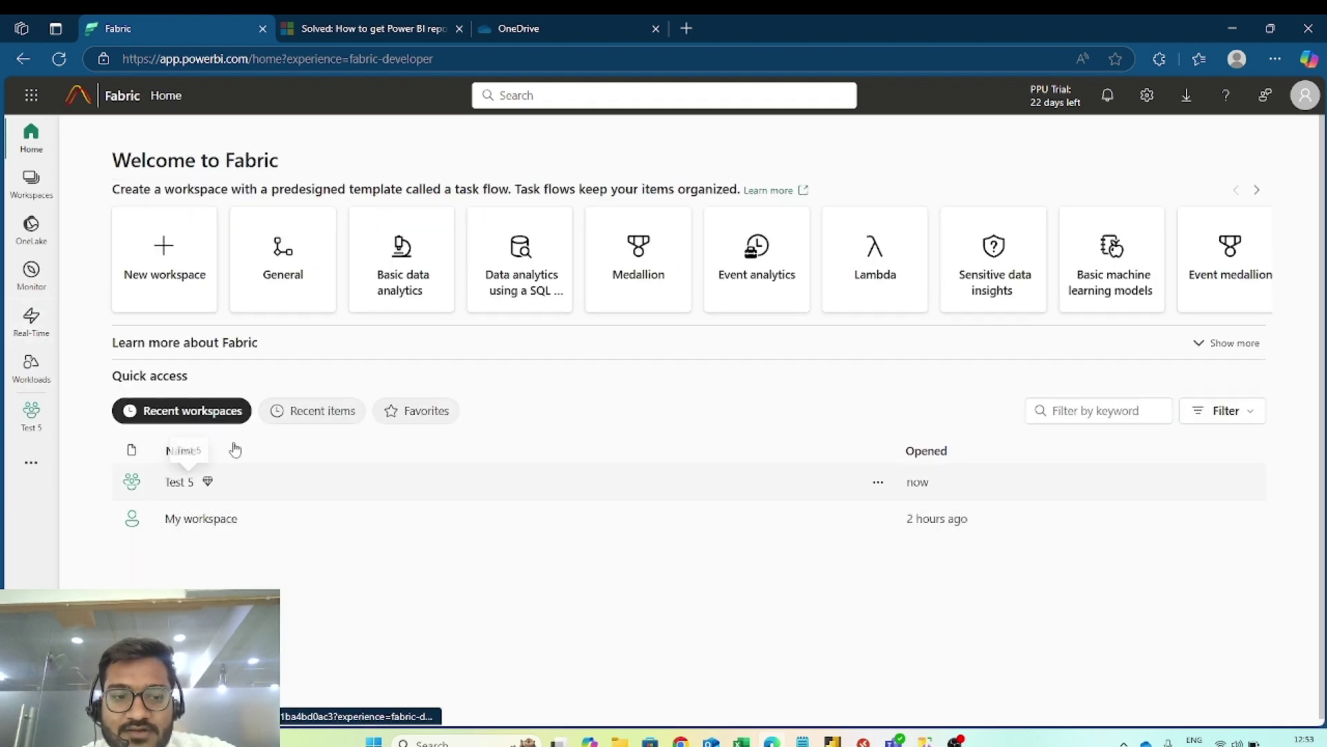
pyautogui.click(180, 484)
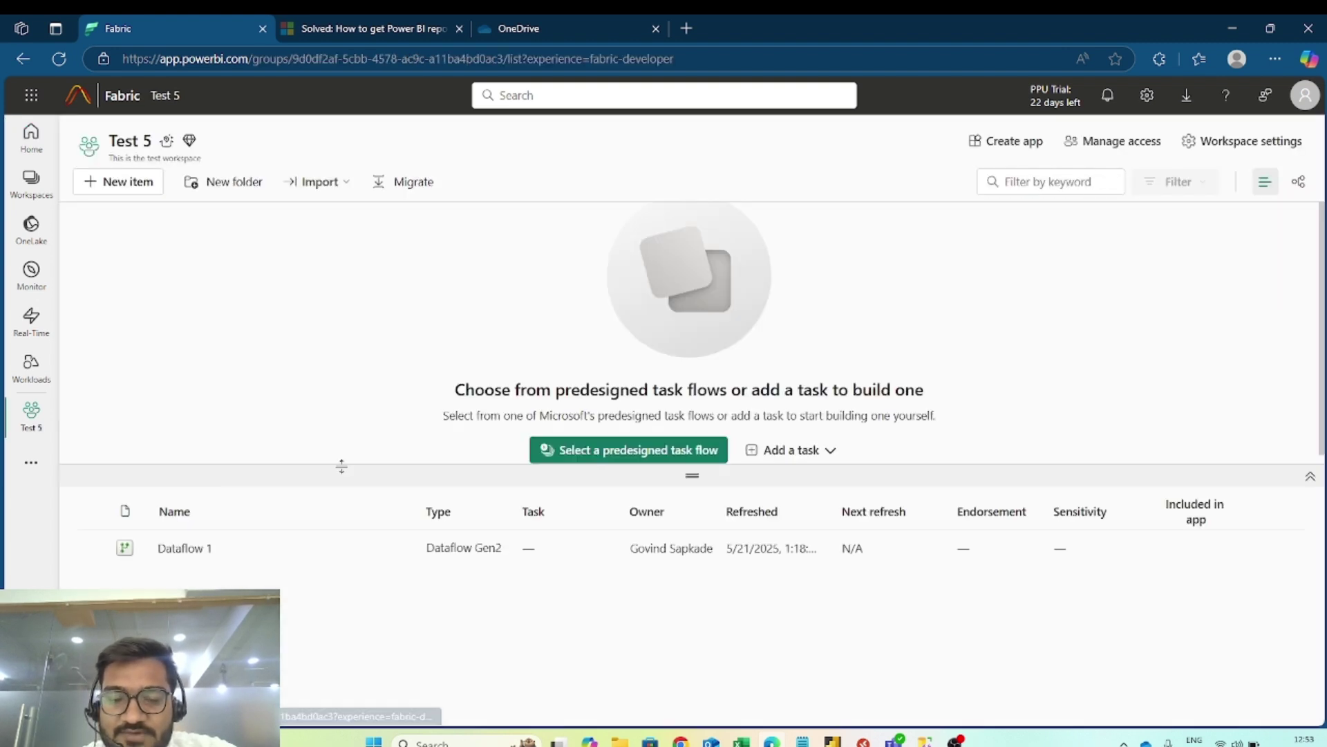
pyautogui.moveTo(167, 148)
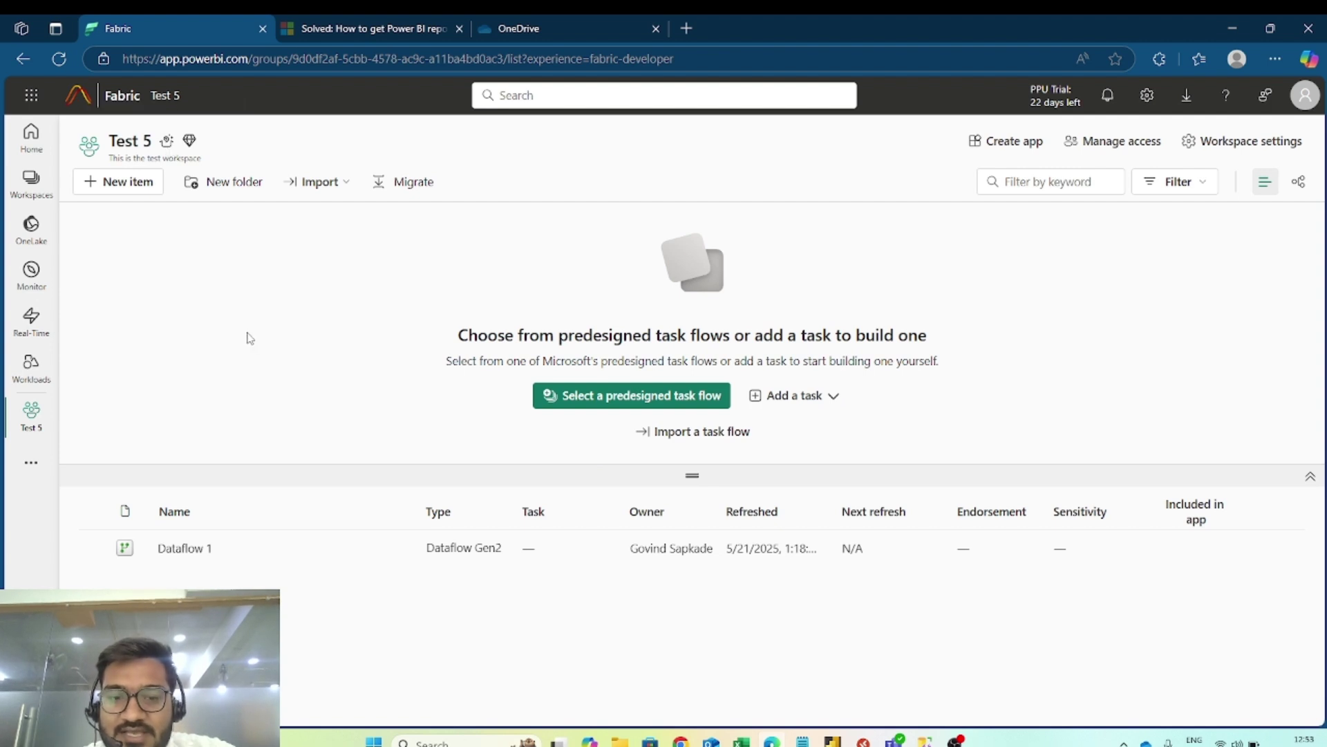
# Create a new Dataflow Gen2 item in the workspace, keeping the suggested name and leaving Git integration off.
pyautogui.click(121, 191)
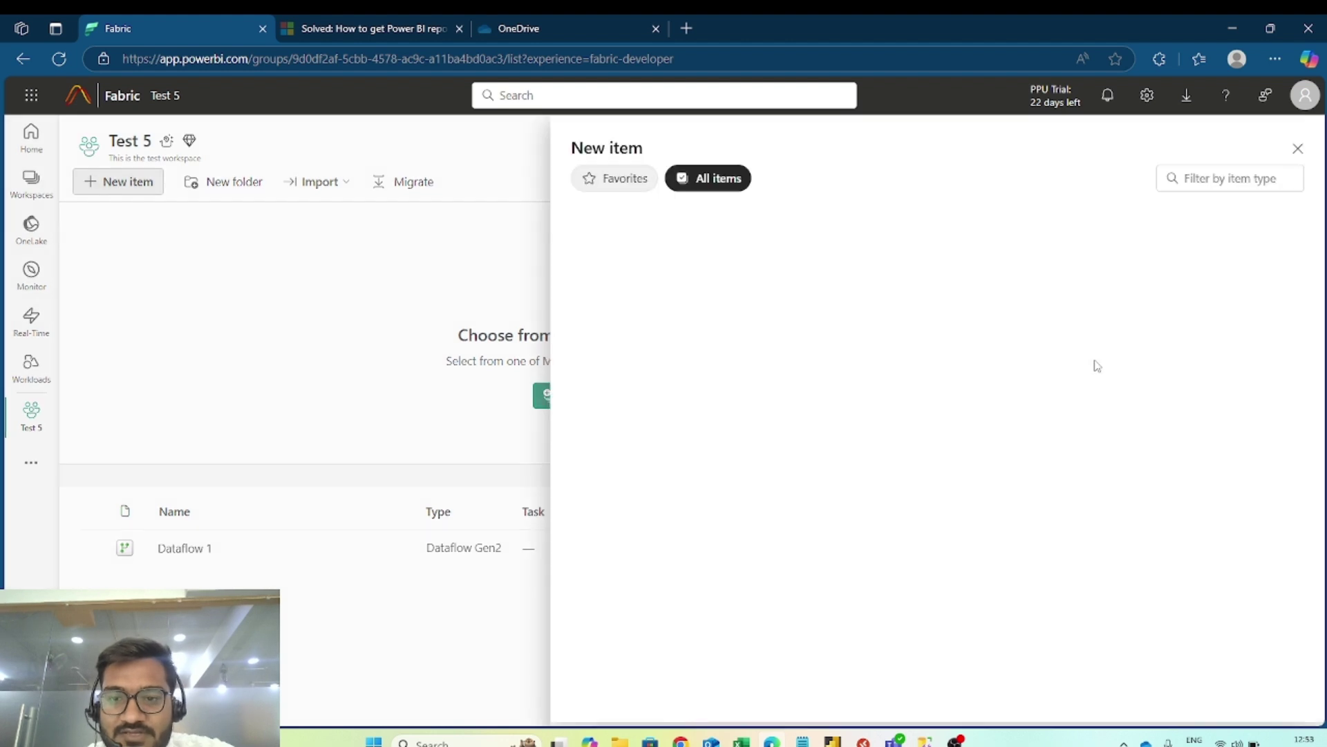
pyautogui.scroll(-1, 753, 535)
pyautogui.scroll(1, 755, 535)
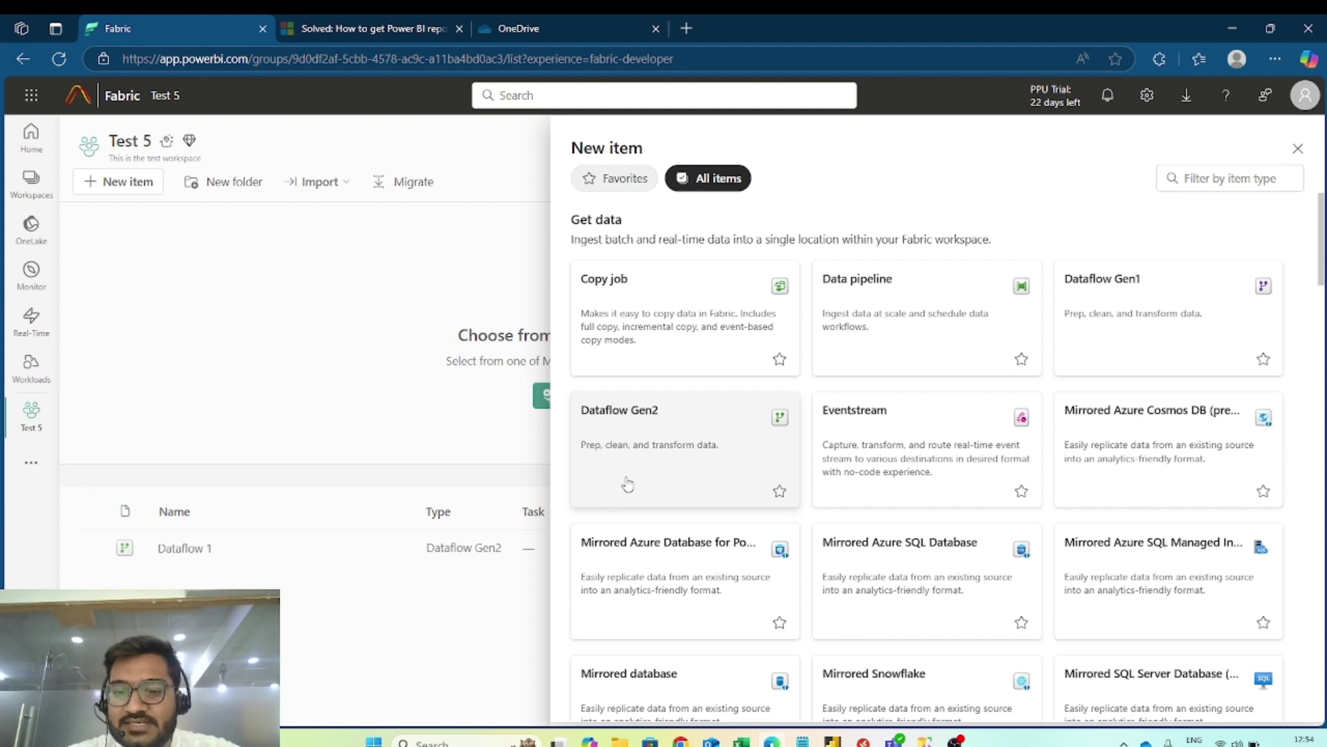
pyautogui.click(646, 454)
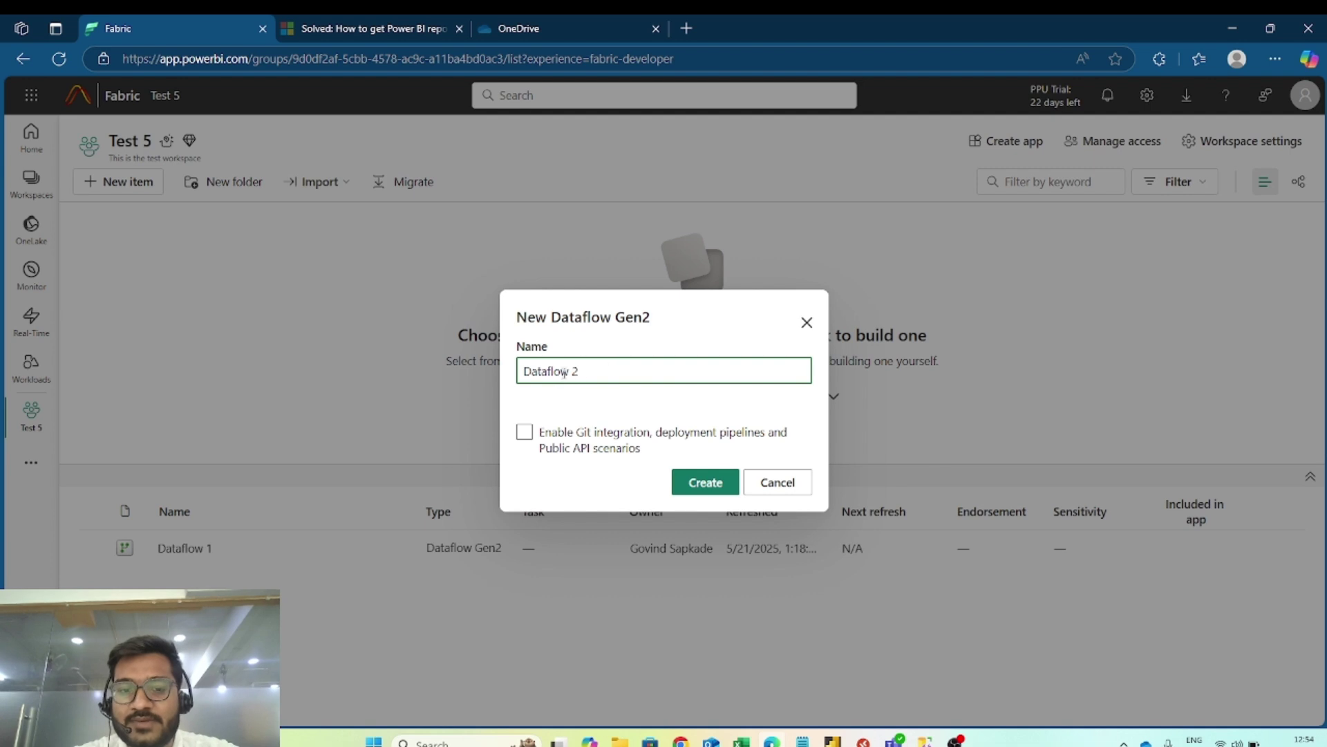
pyautogui.click(699, 488)
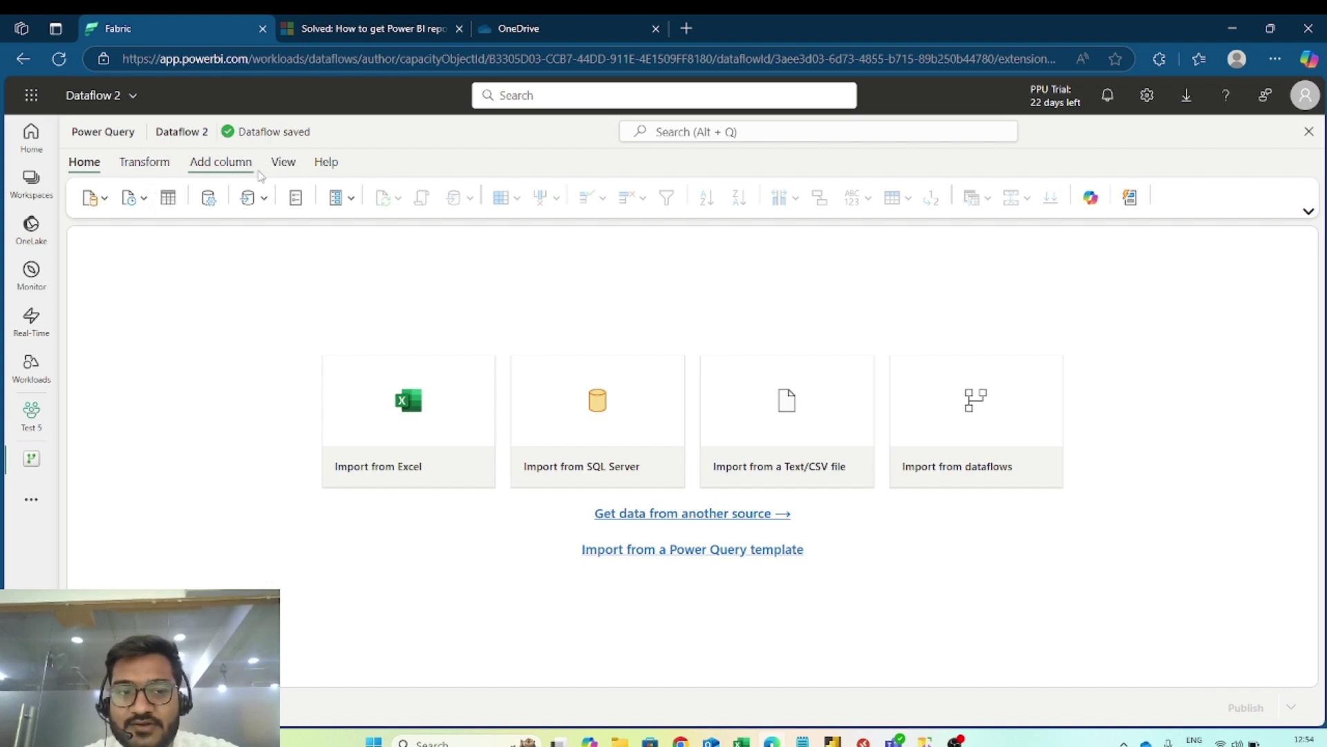
# Add an Excel workbook source by uploading Deals Hubspot.xlsx from the Downloads folder and continue to the data selection.
pyautogui.click(349, 201)
pyautogui.click(198, 356)
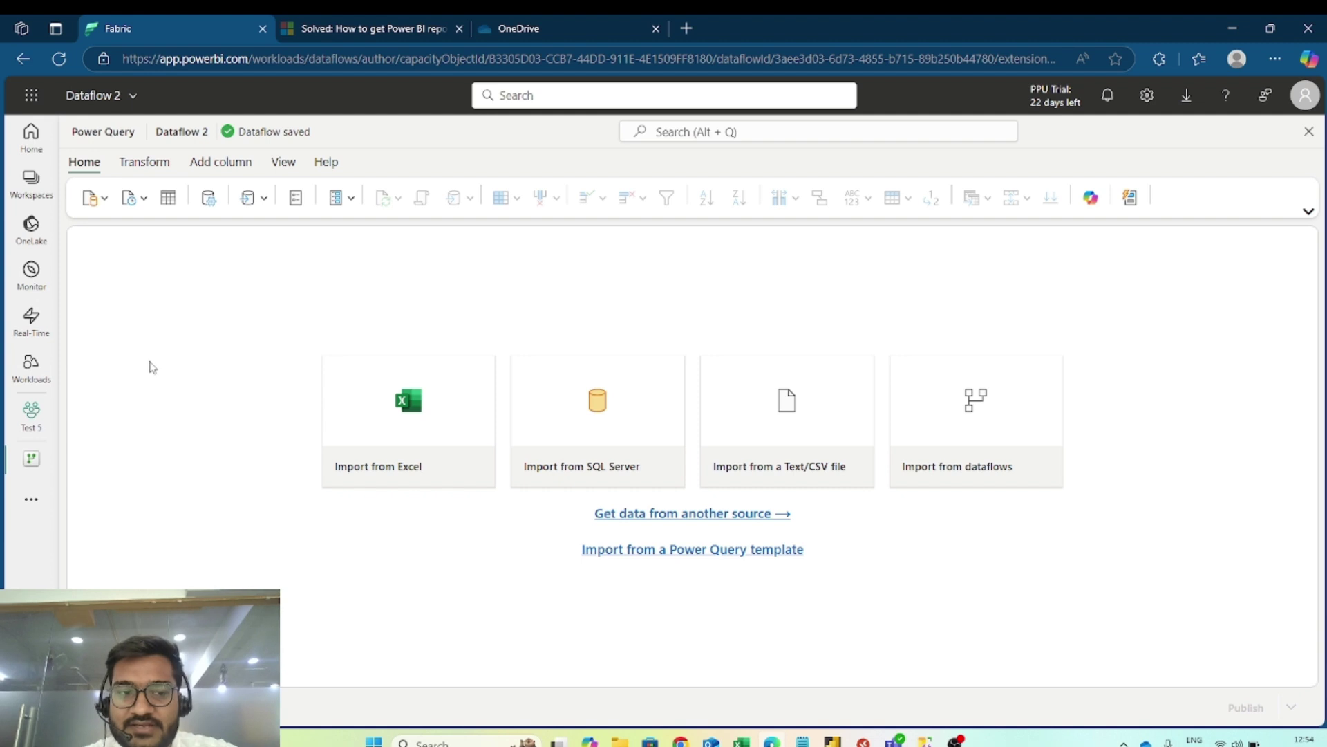
pyautogui.click(104, 198)
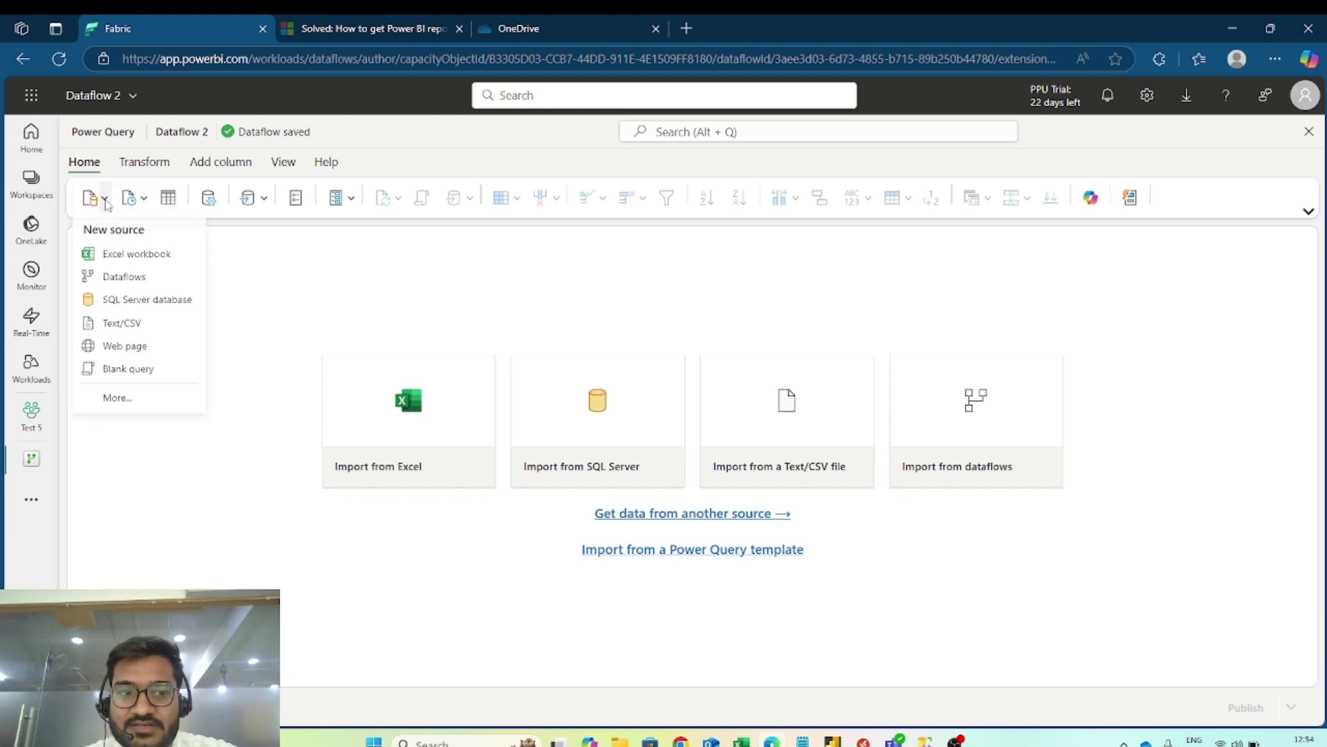
pyautogui.click(151, 265)
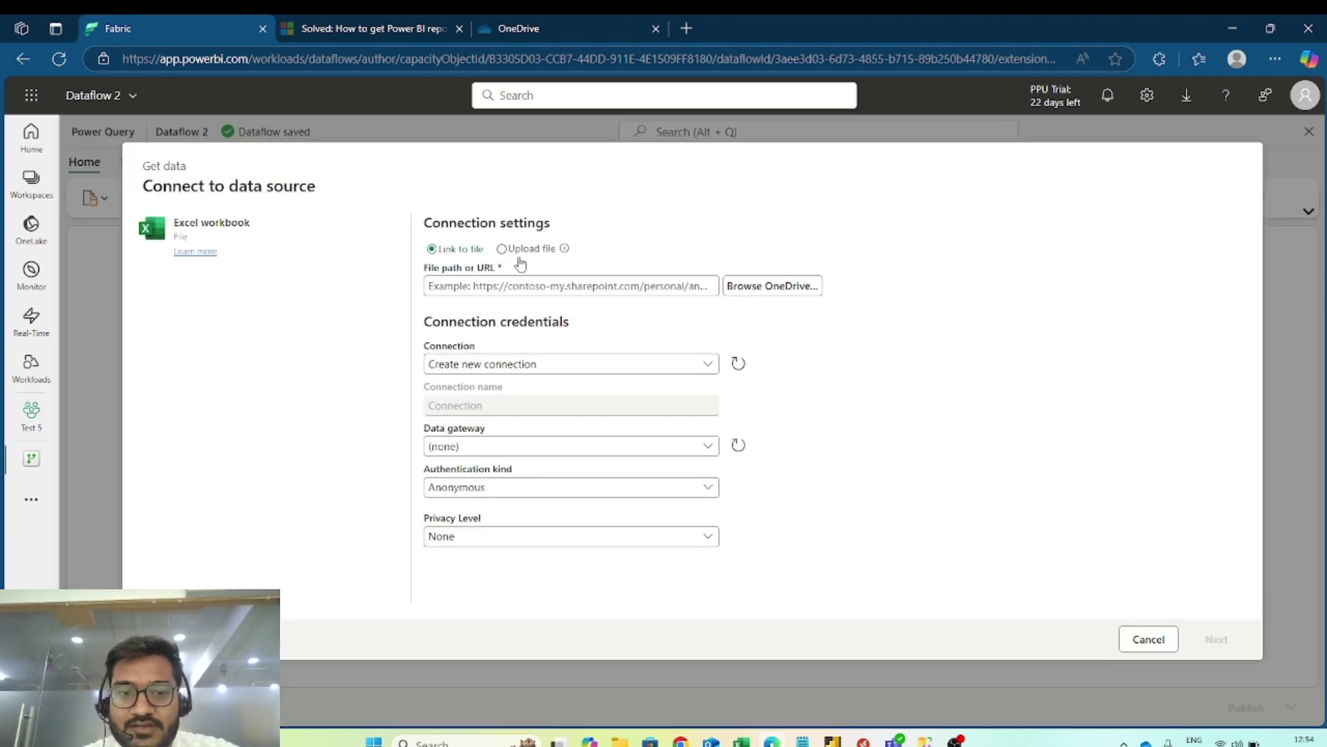
pyautogui.click(520, 250)
pyautogui.click(608, 323)
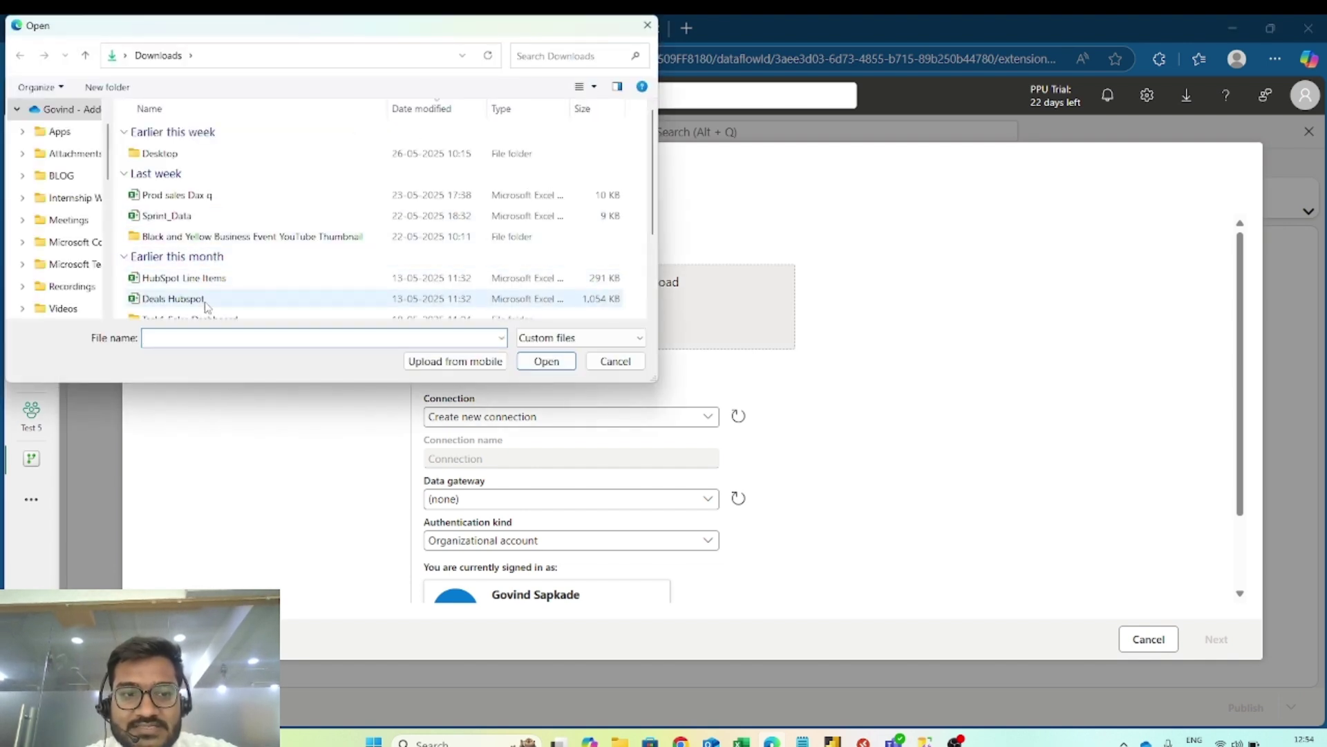
pyautogui.scroll(-1, 207, 304)
pyautogui.click(201, 246)
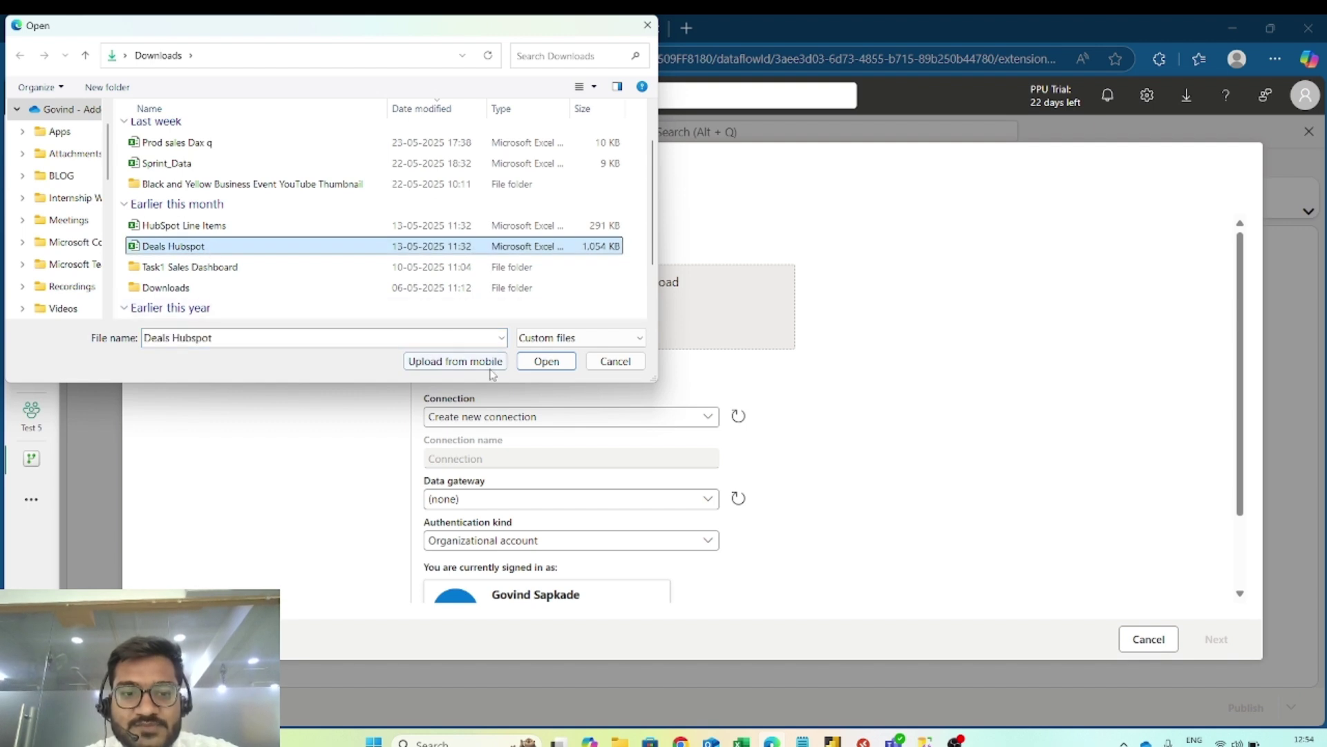
pyautogui.click(546, 361)
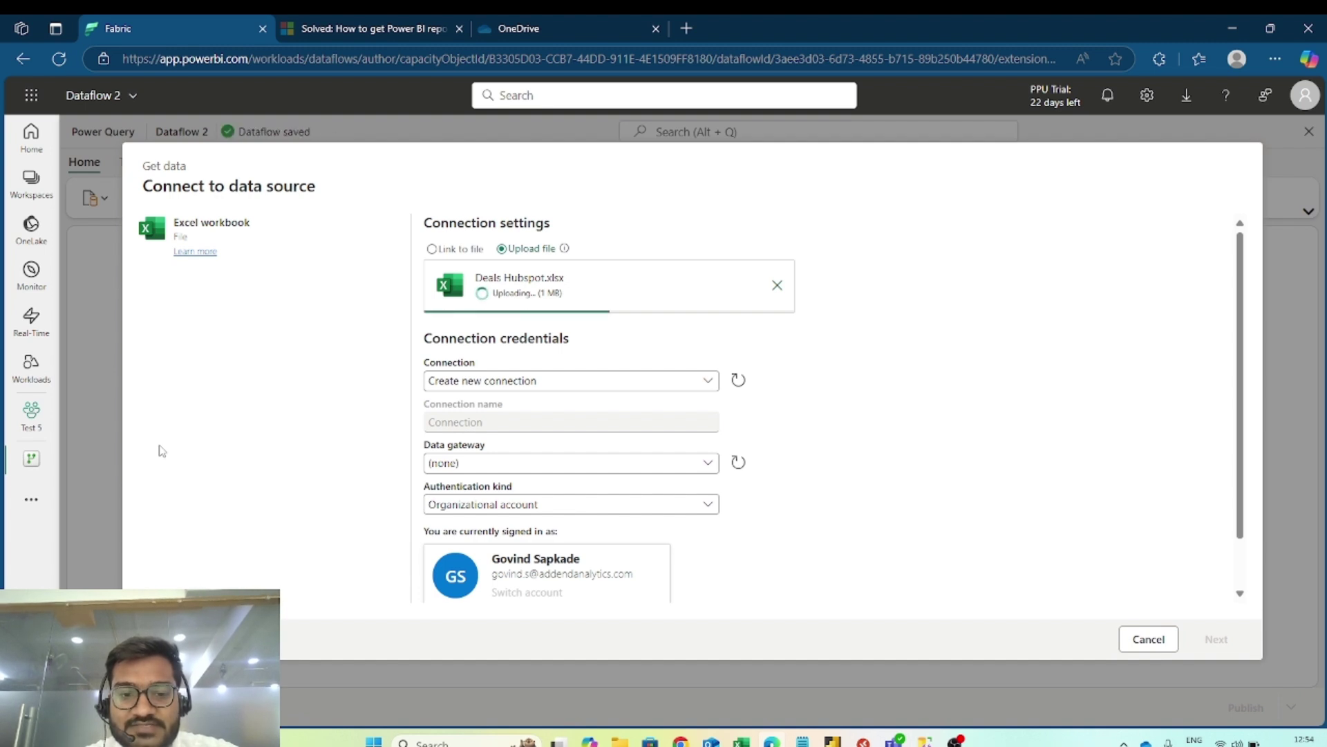
pyautogui.scroll(-2, 484, 477)
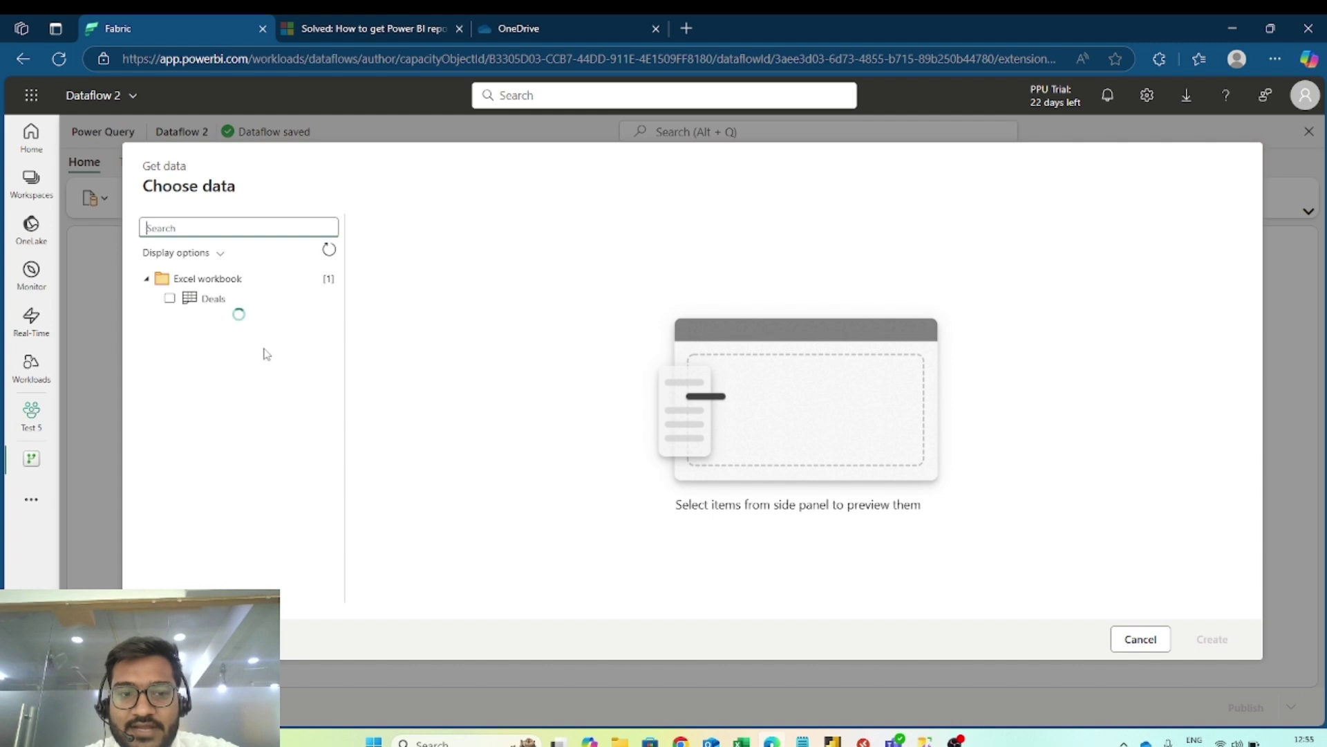
# Choose the Deals sheet, look over its preview rows and create the query from it.
pyautogui.click(169, 298)
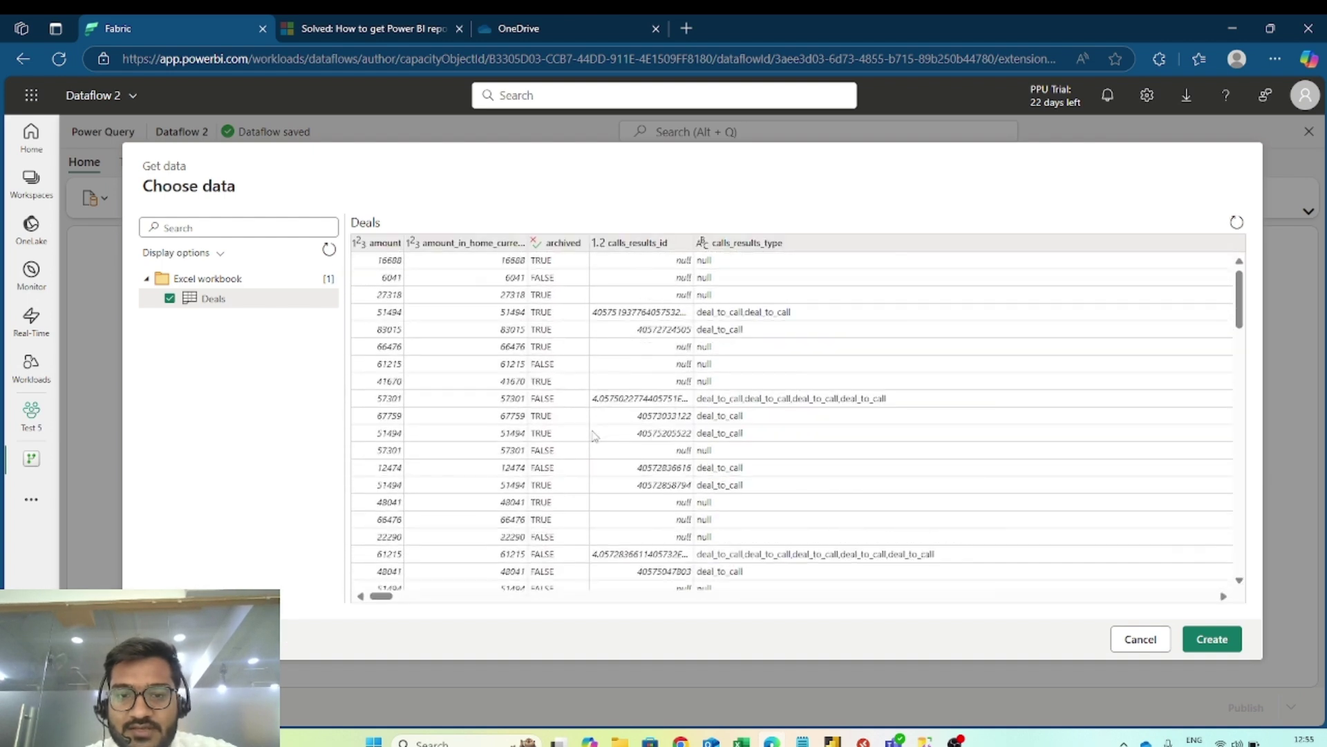
pyautogui.scroll(-5, 588, 432)
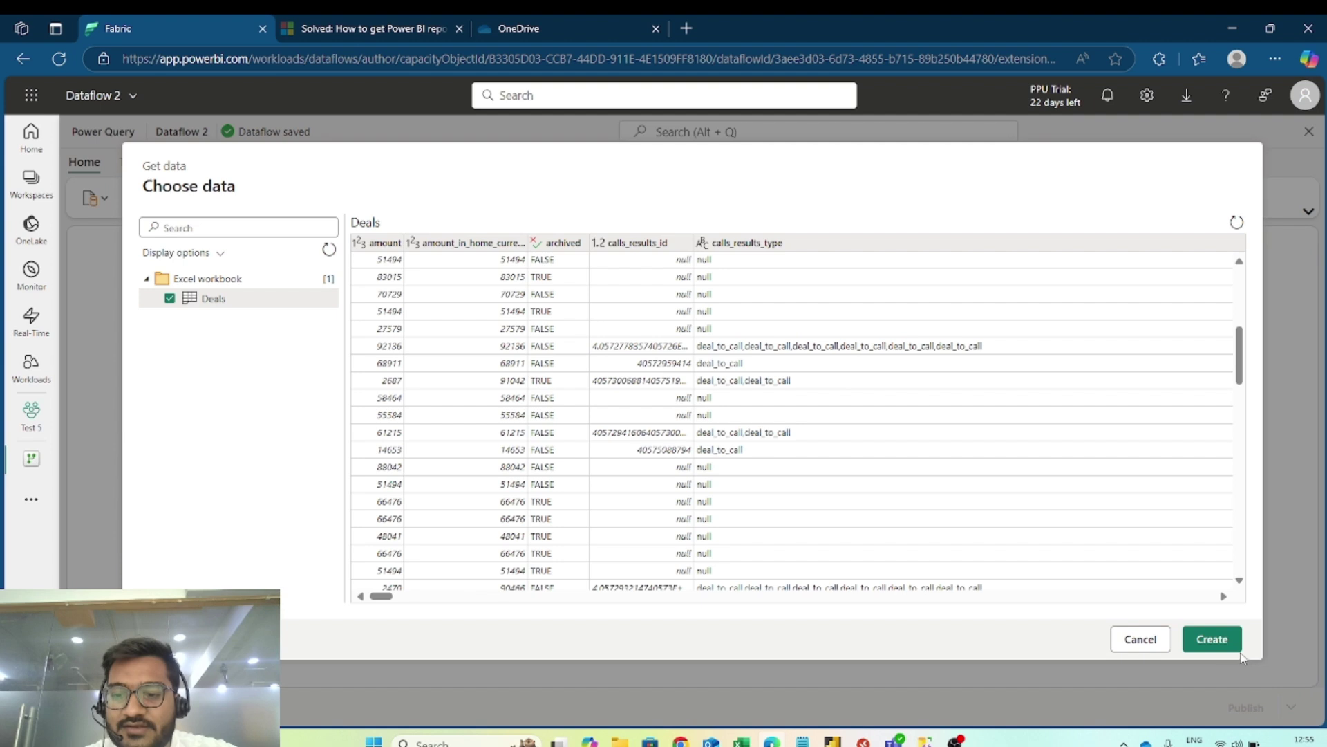
pyautogui.click(1220, 642)
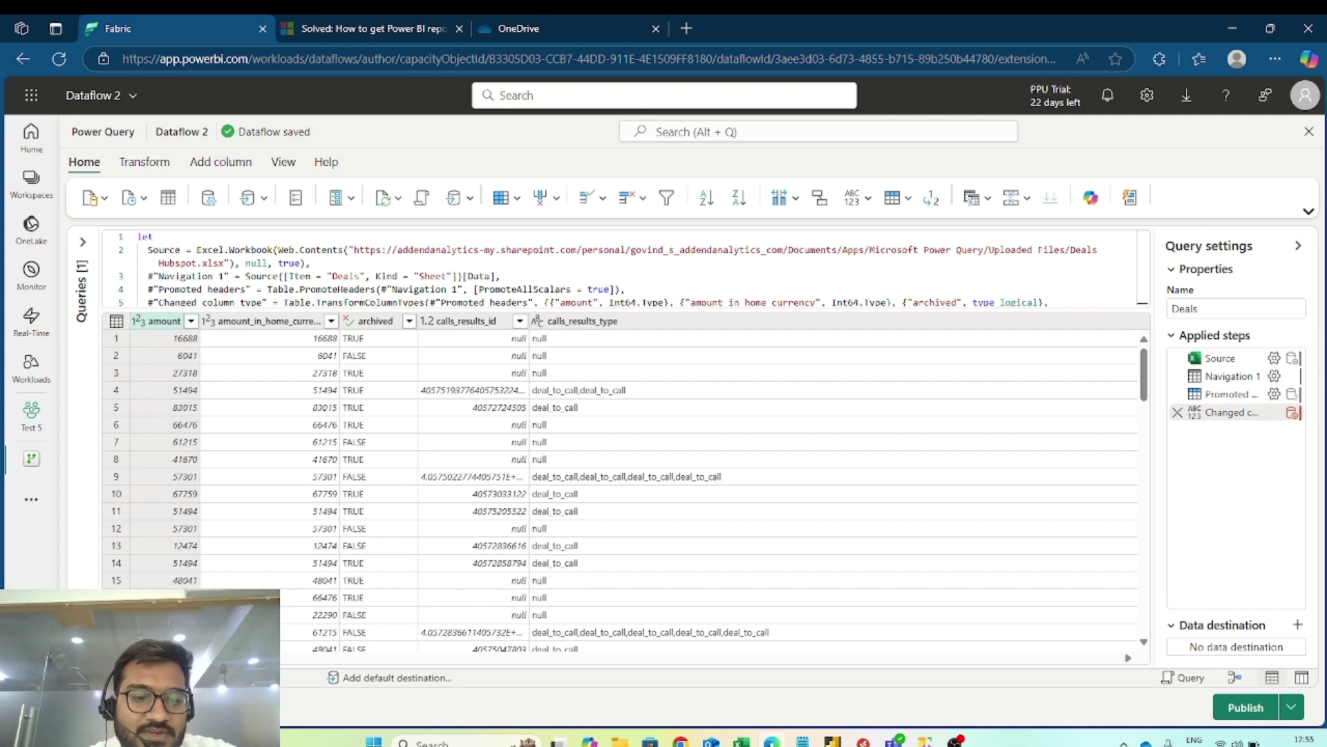
# Examine the columns and rows of the imported Deals table and the available parameter and column commands.
pyautogui.hscroll(15, 1026, 627)
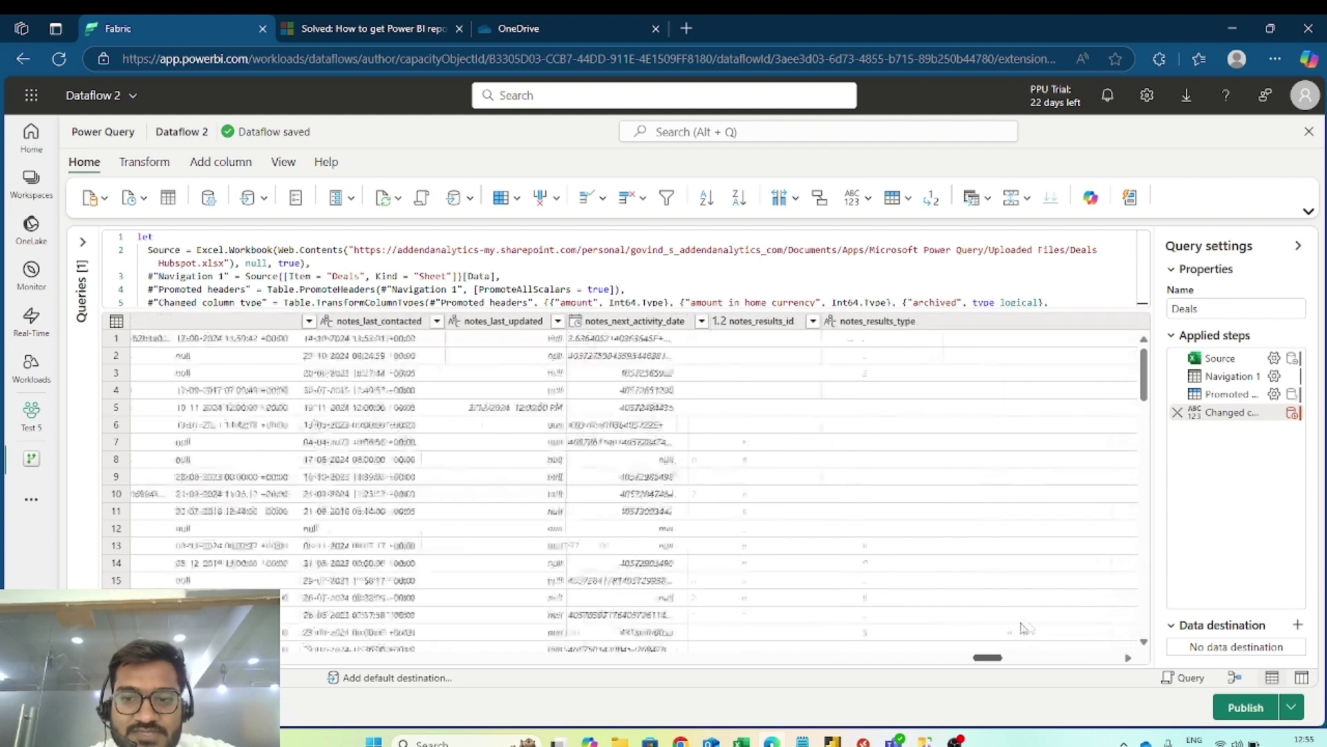
pyautogui.hscroll(-15, 622, 519)
pyautogui.scroll(-1, 207, 504)
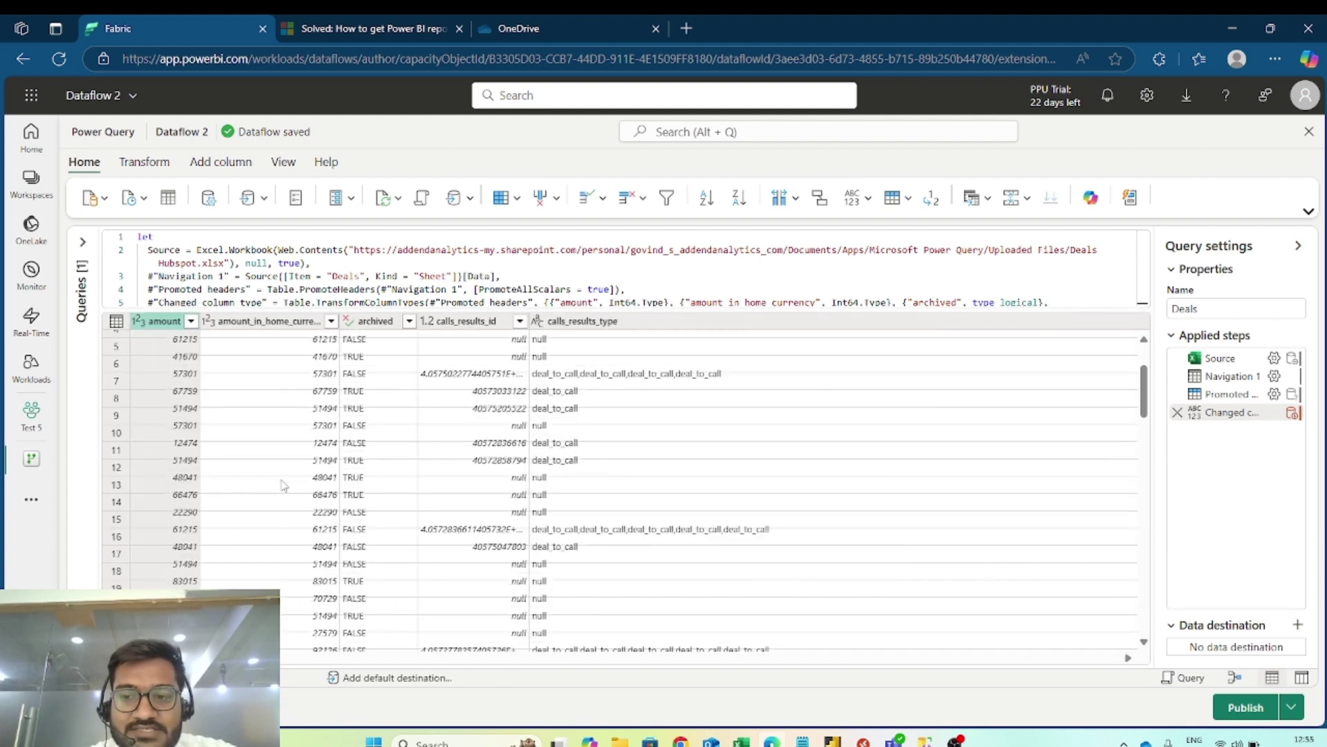
pyautogui.scroll(1, 284, 484)
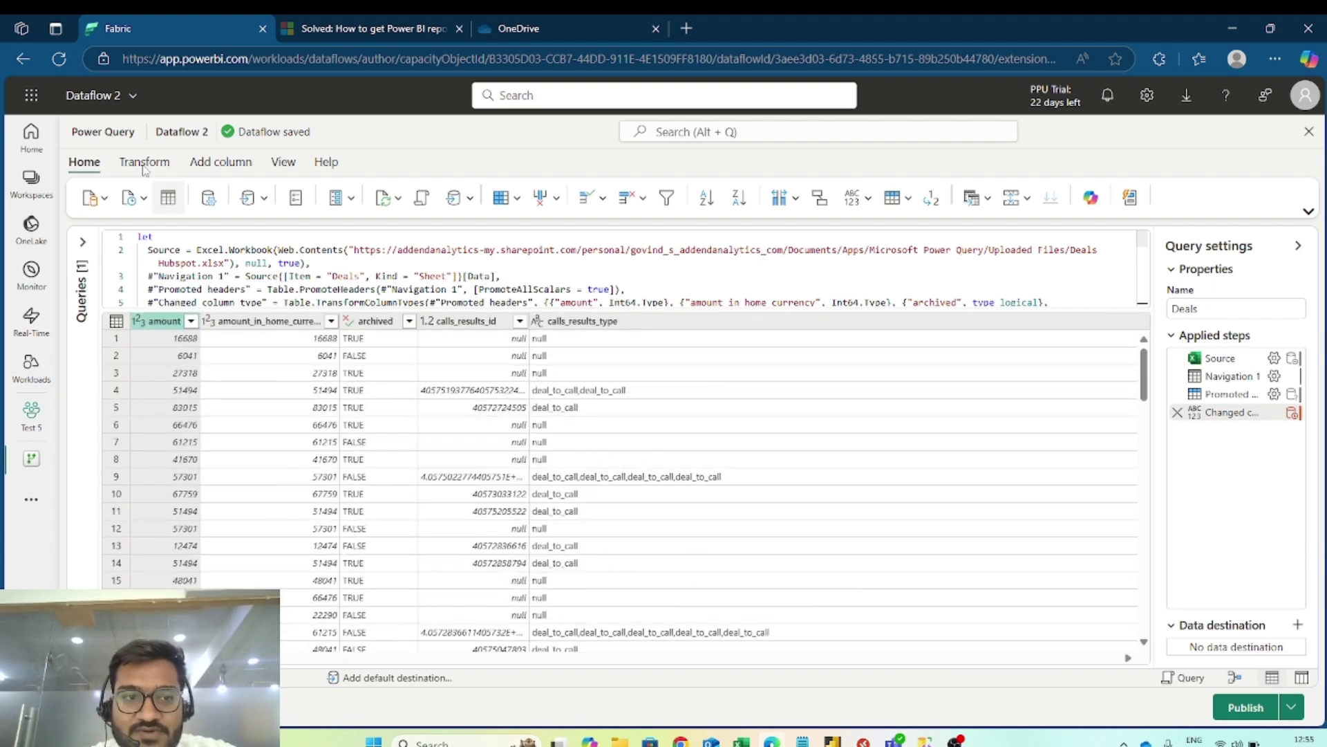
pyautogui.click(358, 204)
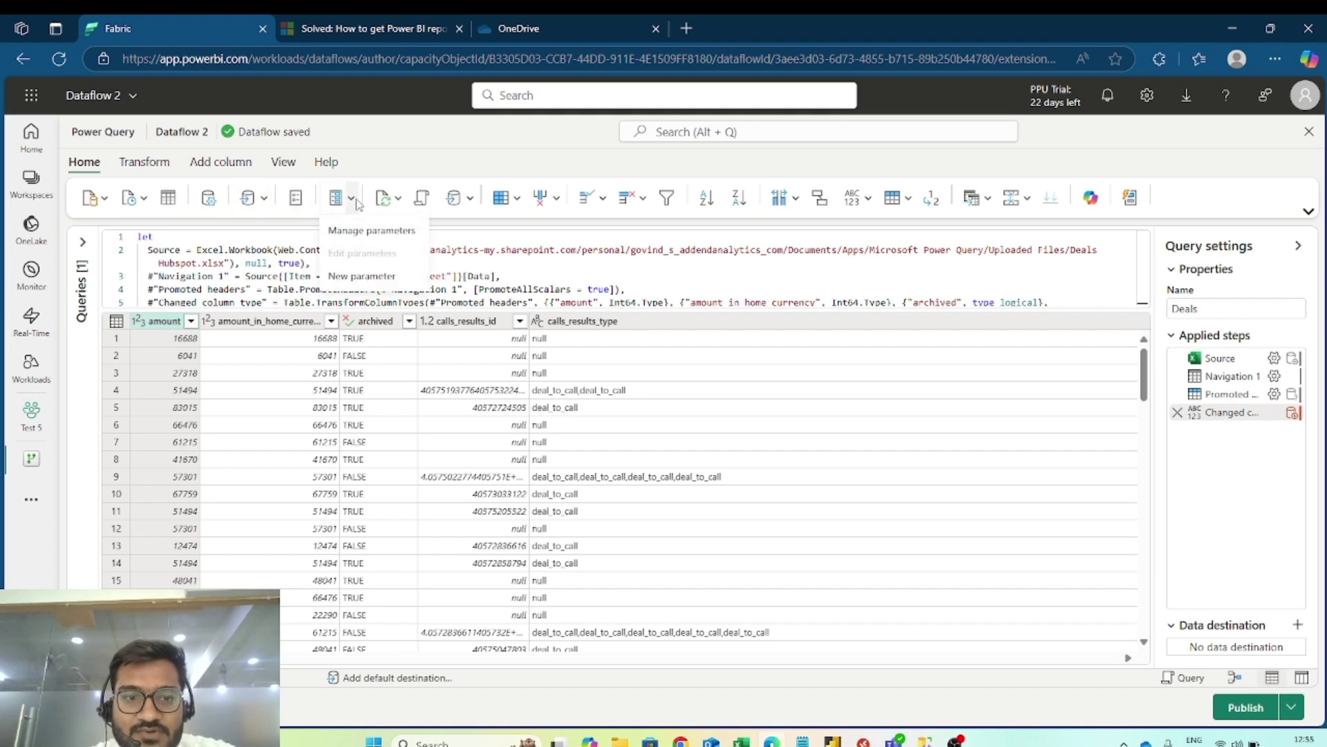
pyautogui.click(524, 202)
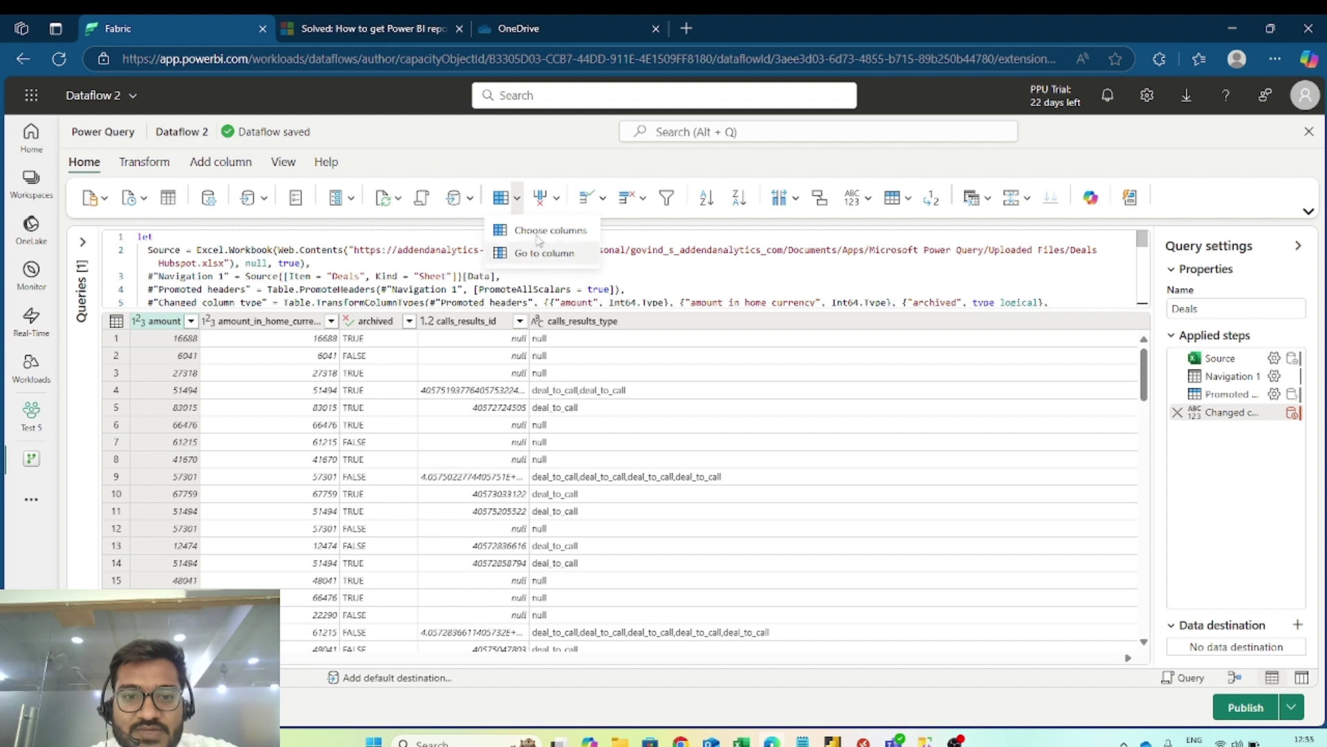
pyautogui.click(520, 202)
# Start choosing the columns to keep, clear the full selection, and select only amount and closedate.
pyautogui.click(520, 202)
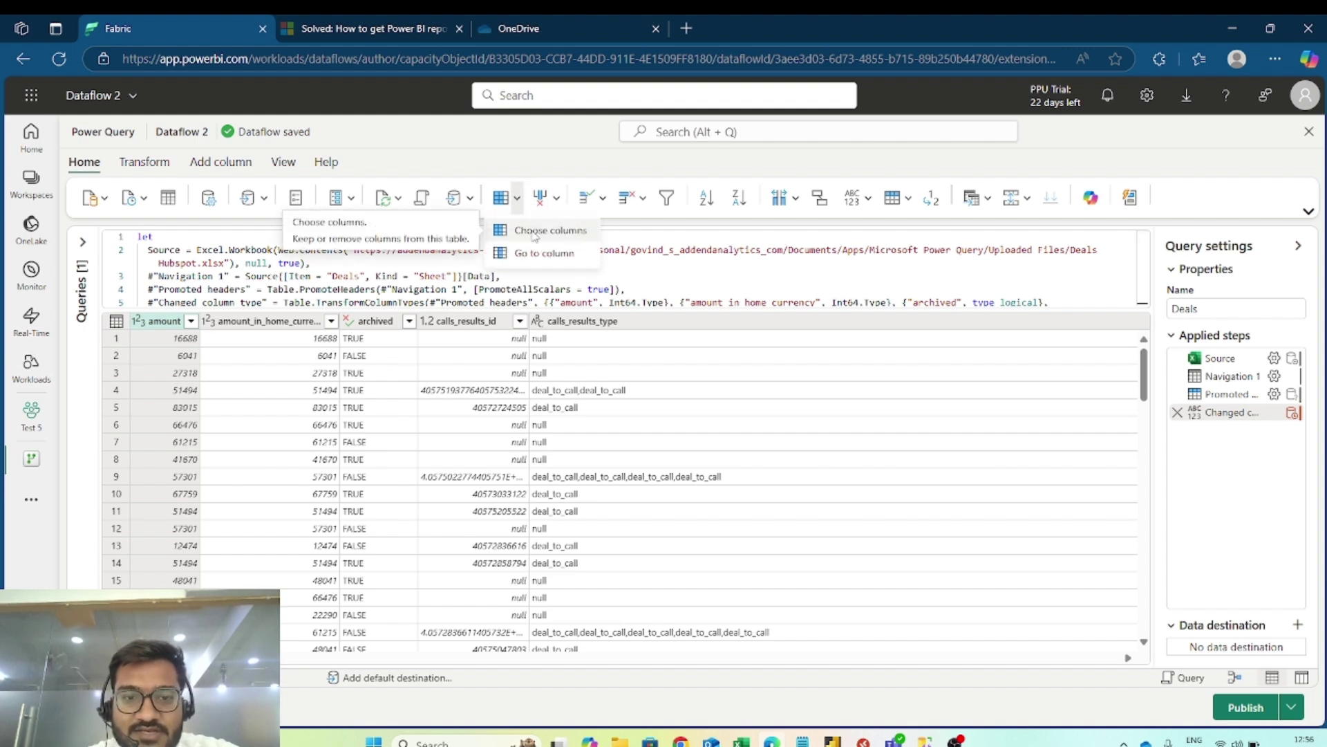
pyautogui.click(535, 234)
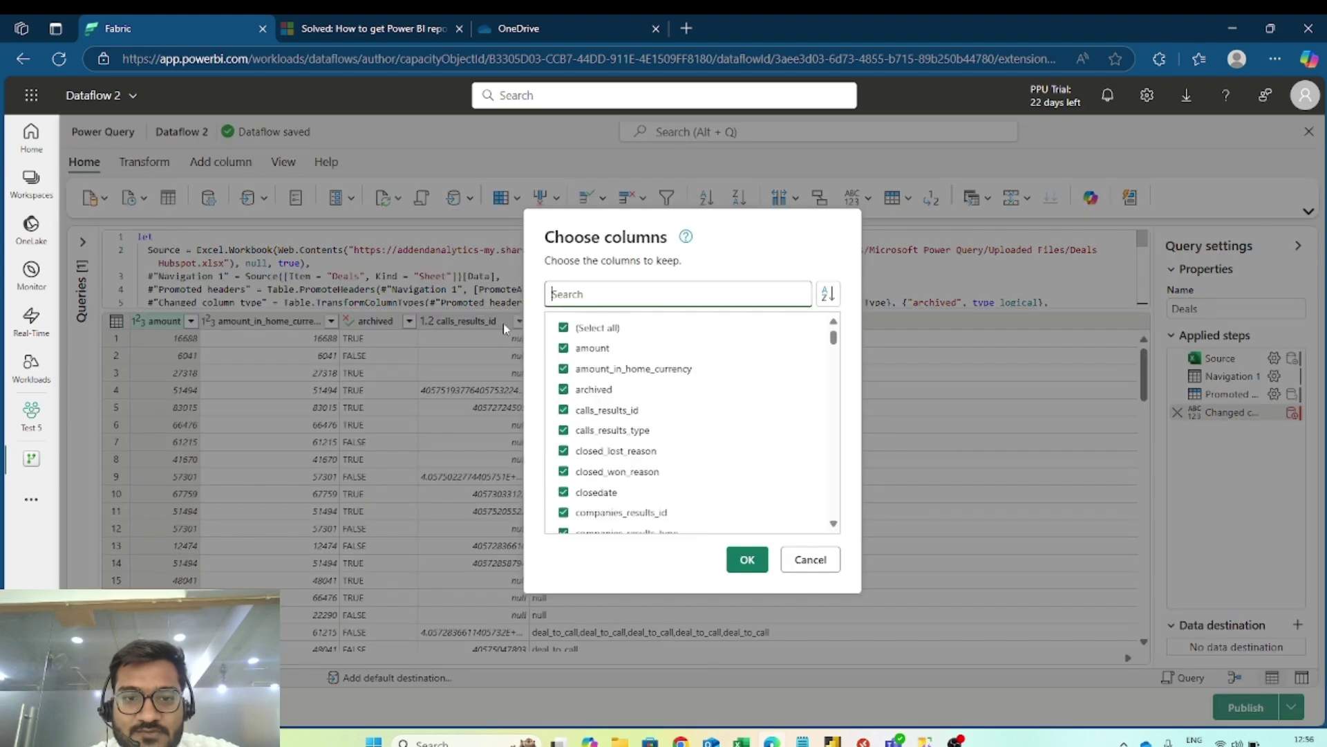
pyautogui.click(580, 358)
pyautogui.scroll(-3, 601, 391)
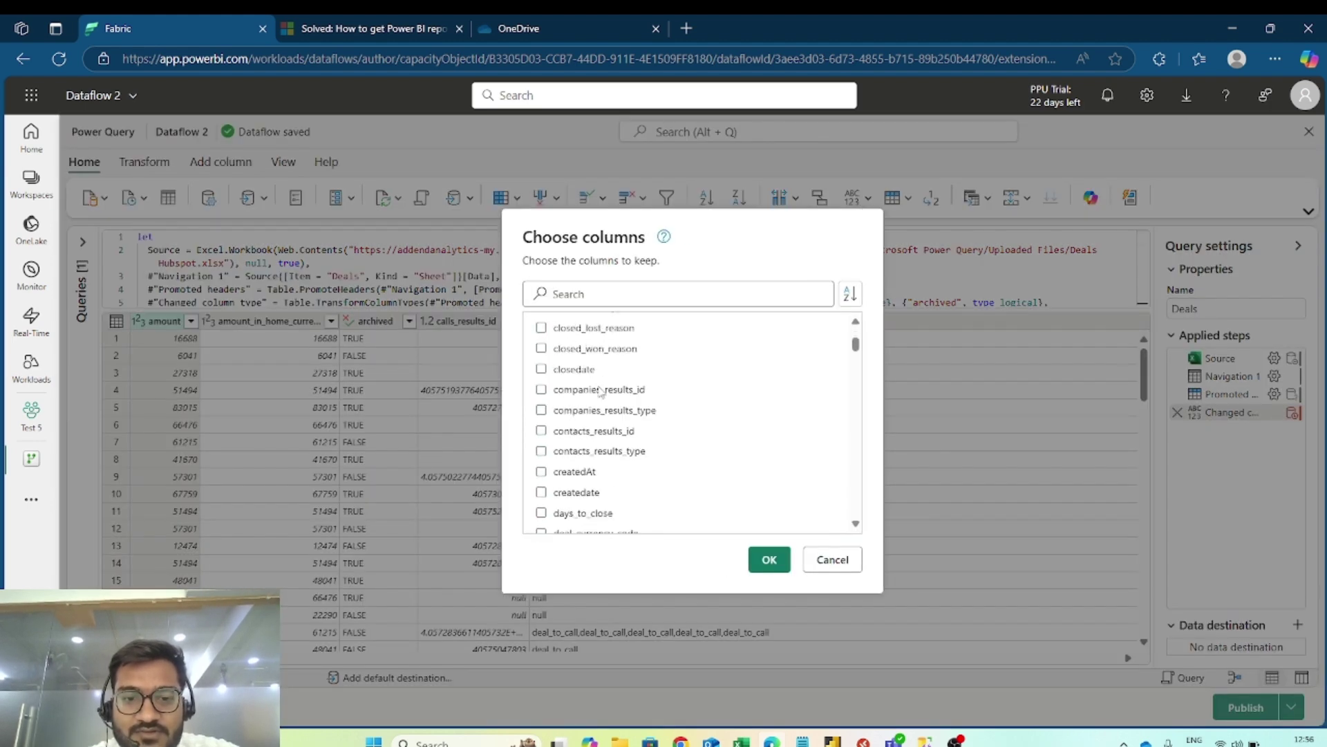
pyautogui.scroll(2, 604, 391)
pyautogui.click(586, 430)
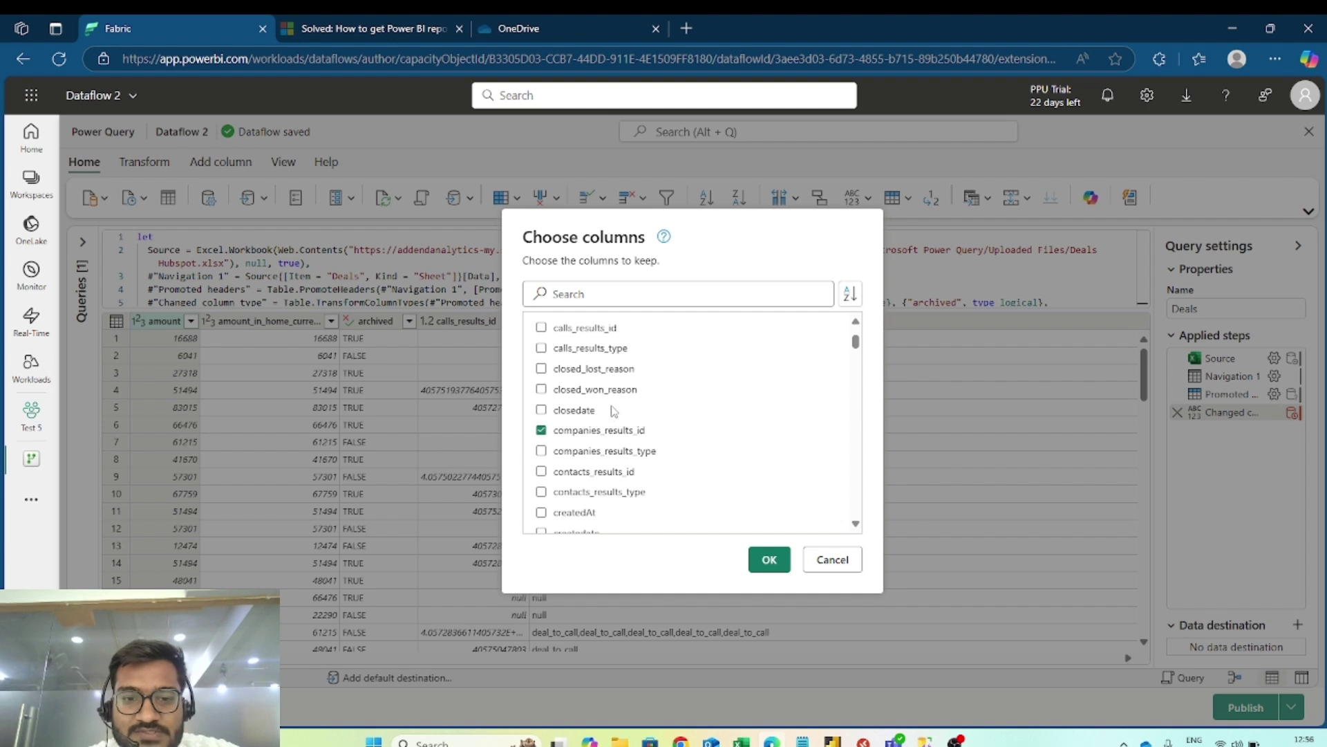
pyautogui.click(581, 410)
pyautogui.scroll(2, 591, 414)
# Add dealname and dealstage to the columns to keep in the Deals query.
pyautogui.scroll(-6, 657, 412)
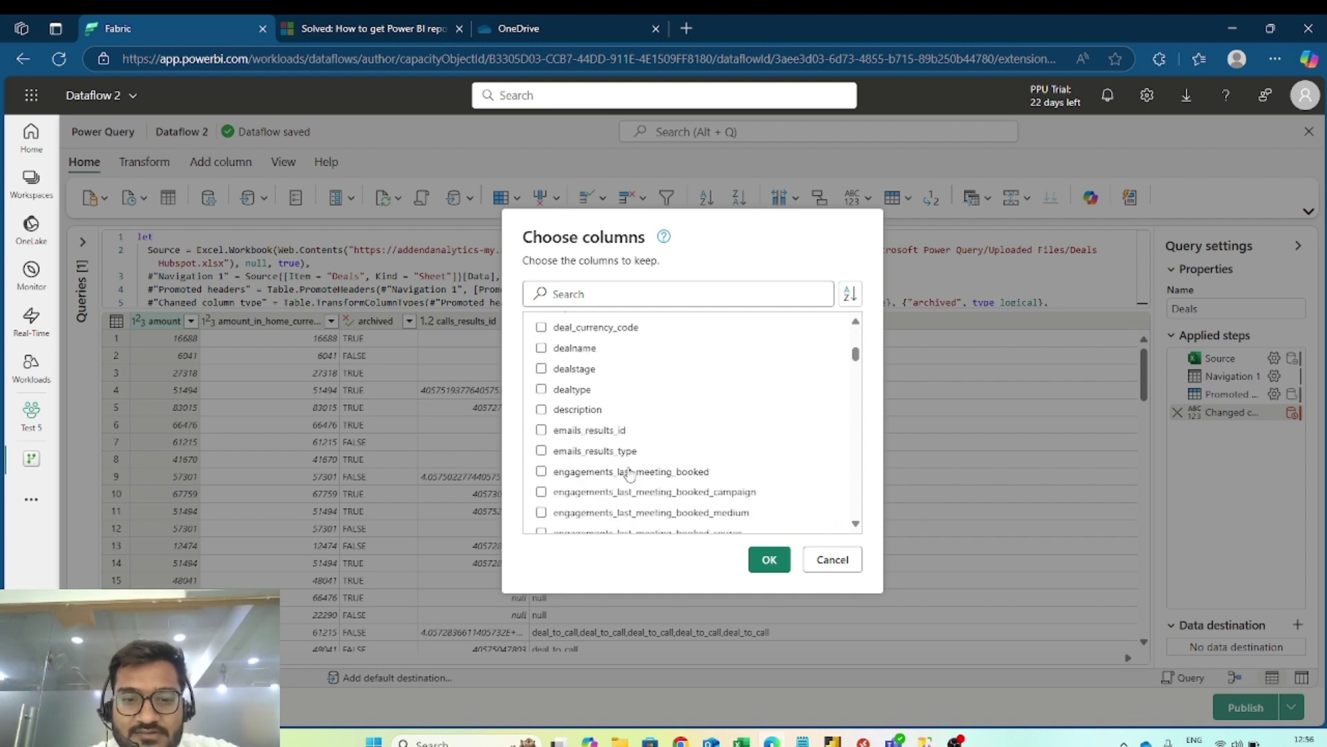
pyautogui.scroll(-1, 623, 439)
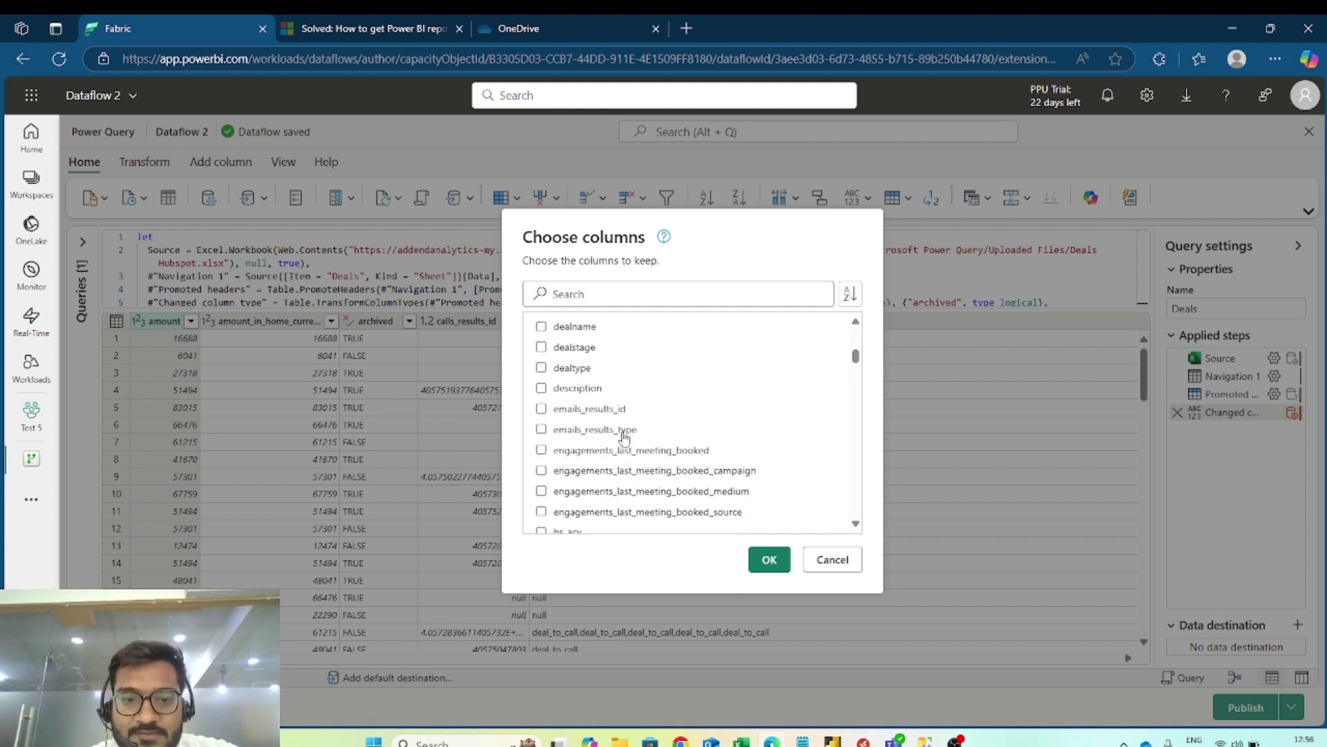
pyautogui.scroll(1, 623, 429)
pyautogui.scroll(2, 601, 405)
pyautogui.click(588, 433)
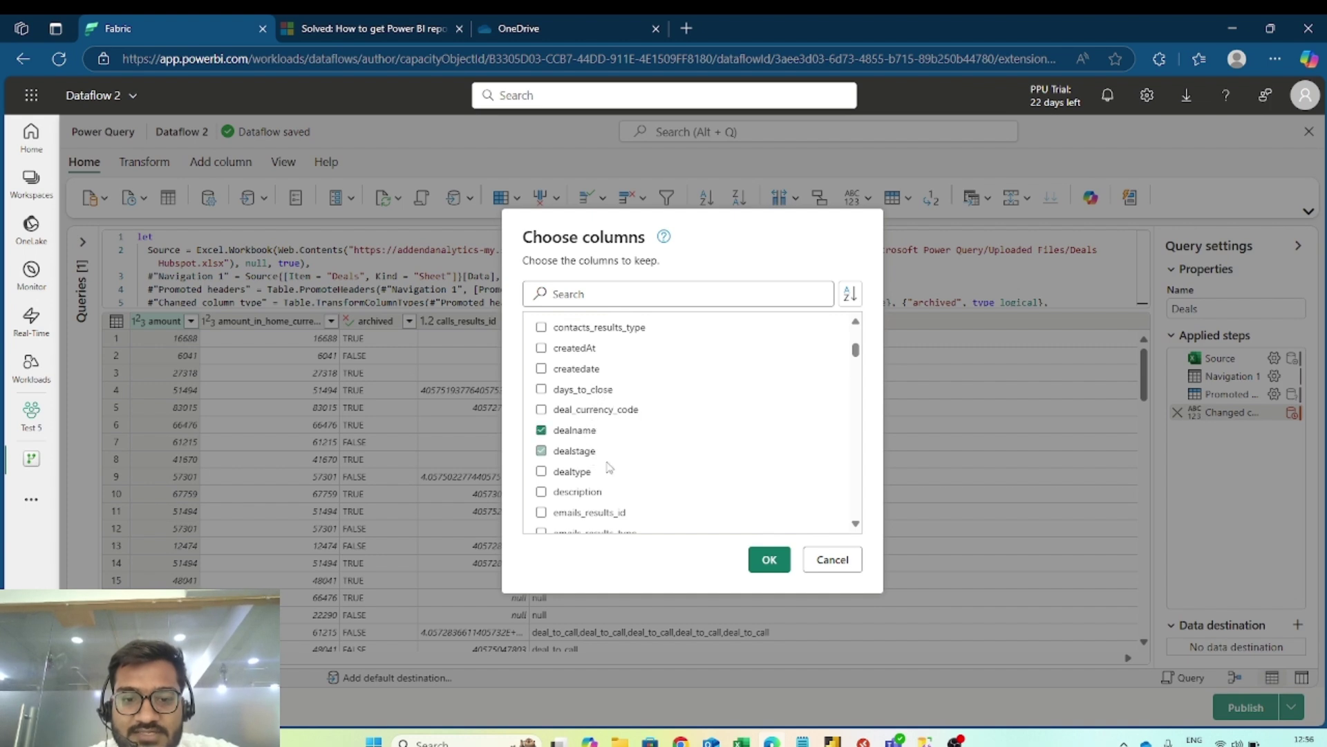
# Add id and line items_results_id to the columns to keep and apply the column selection.
pyautogui.scroll(-4, 609, 469)
pyautogui.scroll(-8, 601, 474)
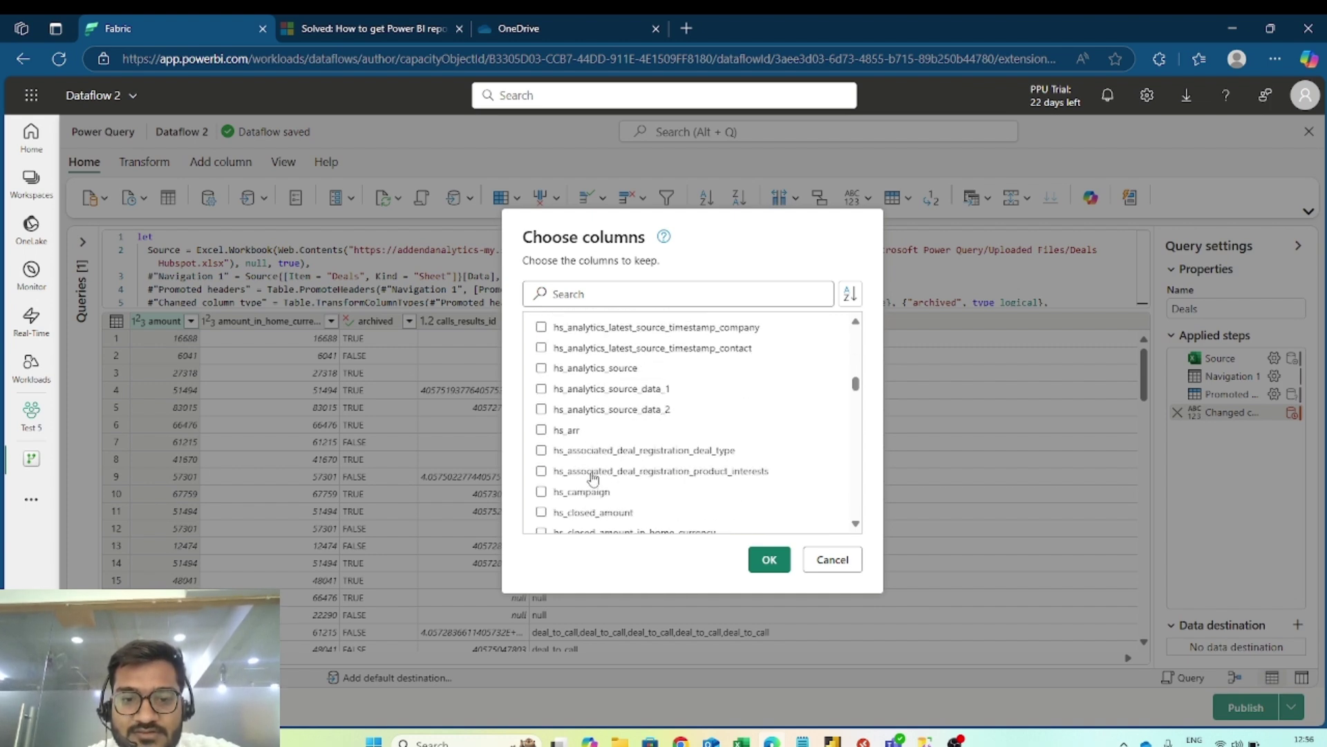
pyautogui.scroll(-5, 592, 473)
pyautogui.scroll(-5, 595, 446)
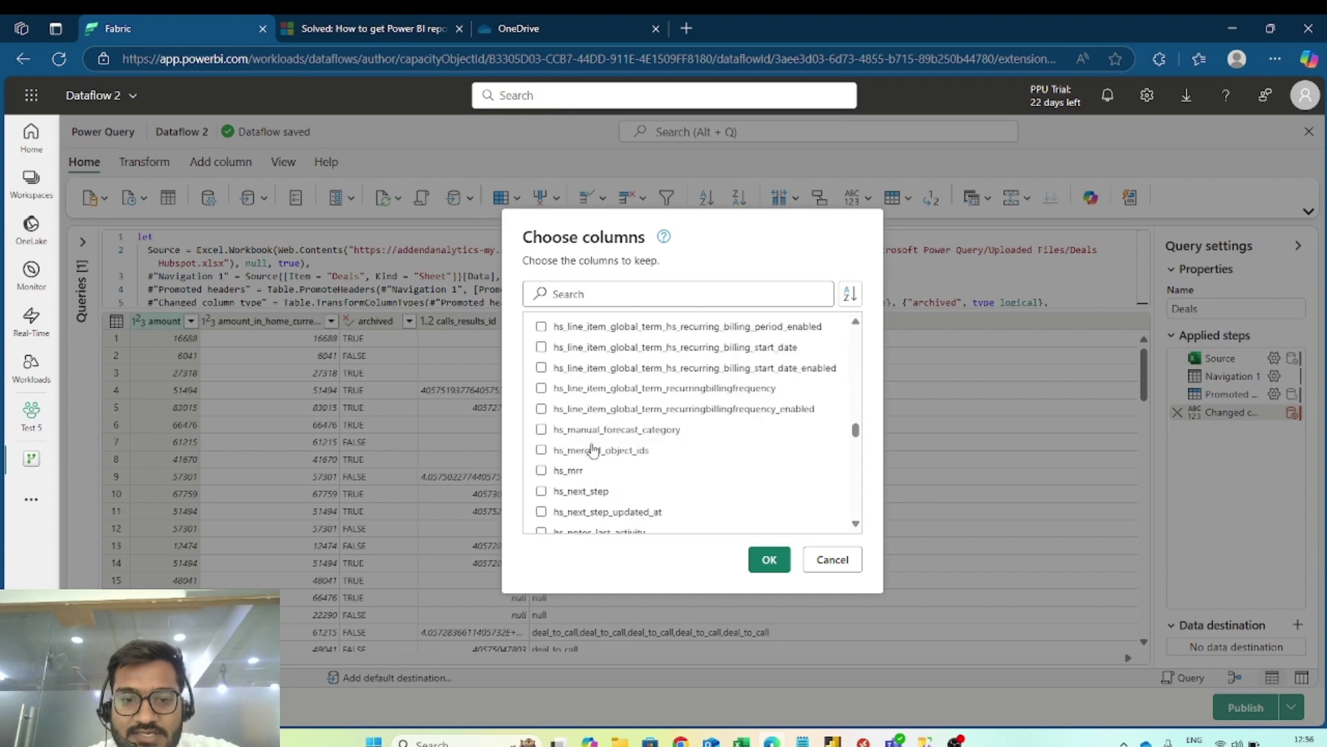
pyautogui.scroll(-10, 593, 451)
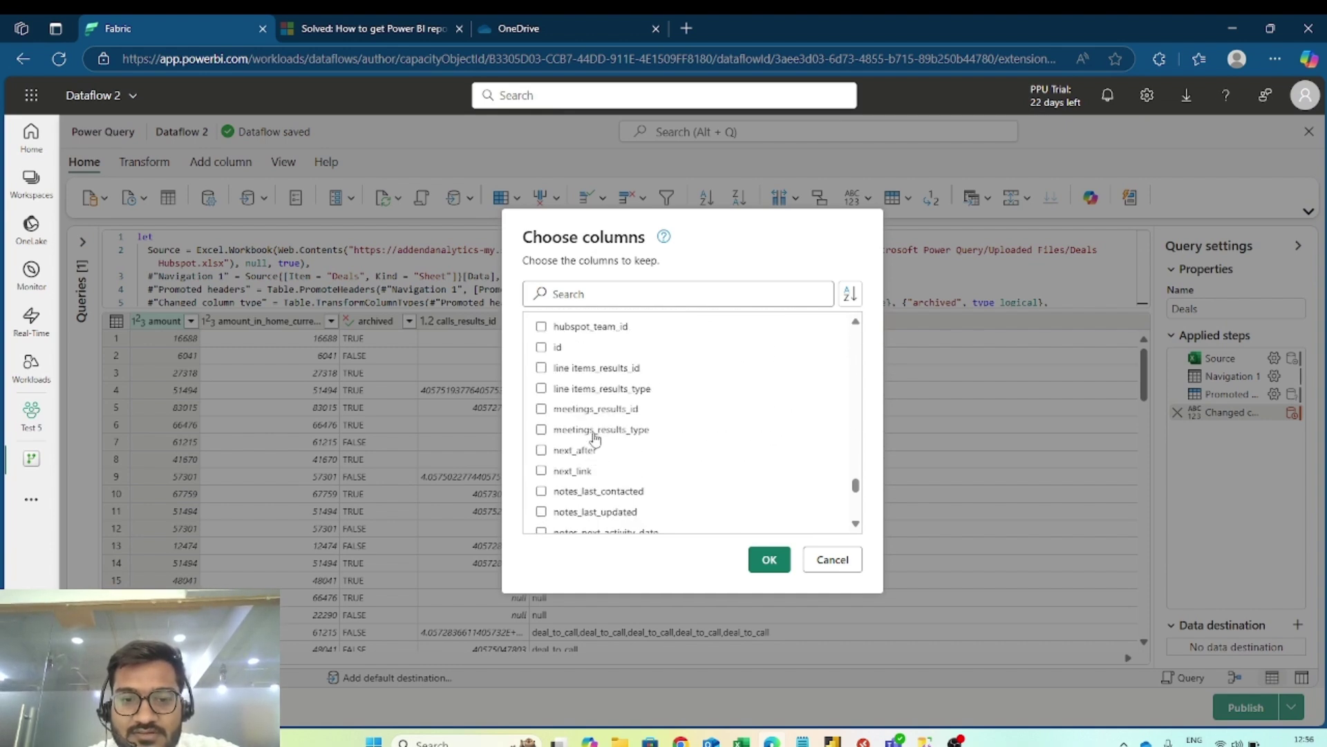
pyautogui.click(557, 347)
pyautogui.click(581, 367)
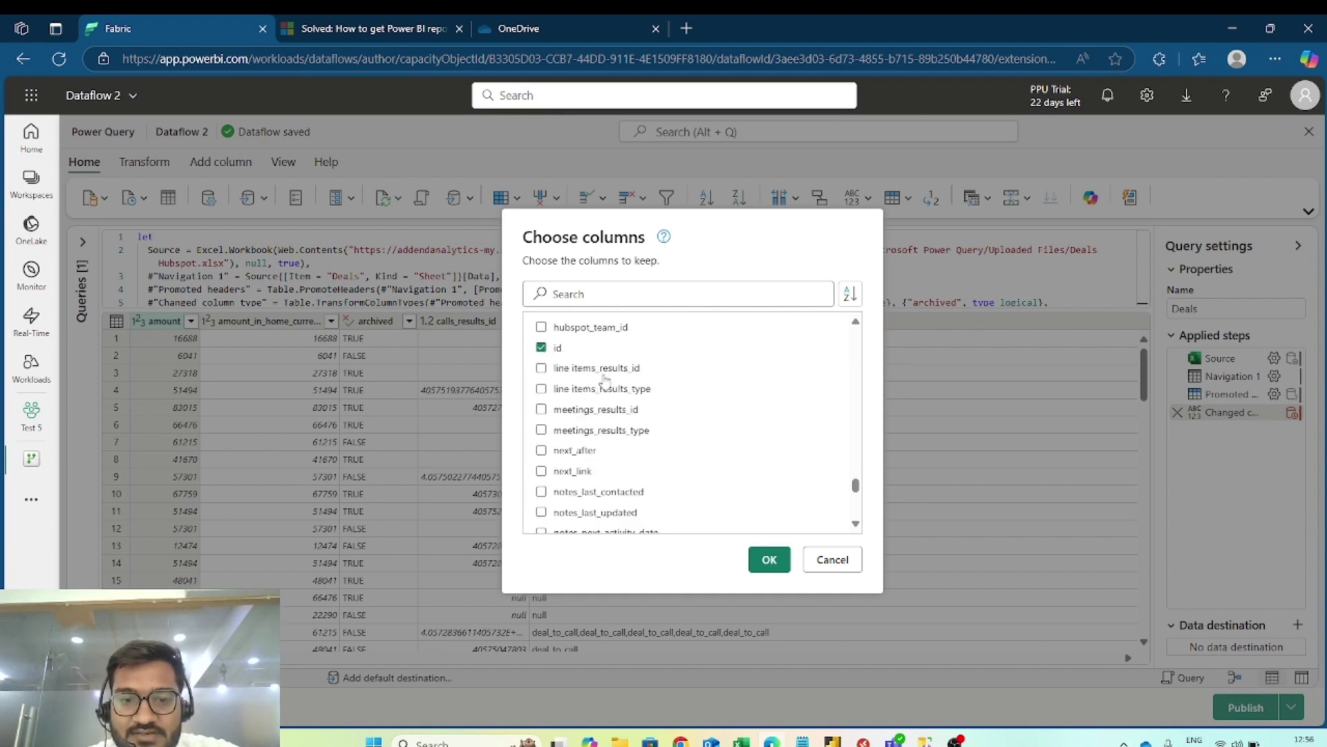
pyautogui.scroll(-8, 649, 439)
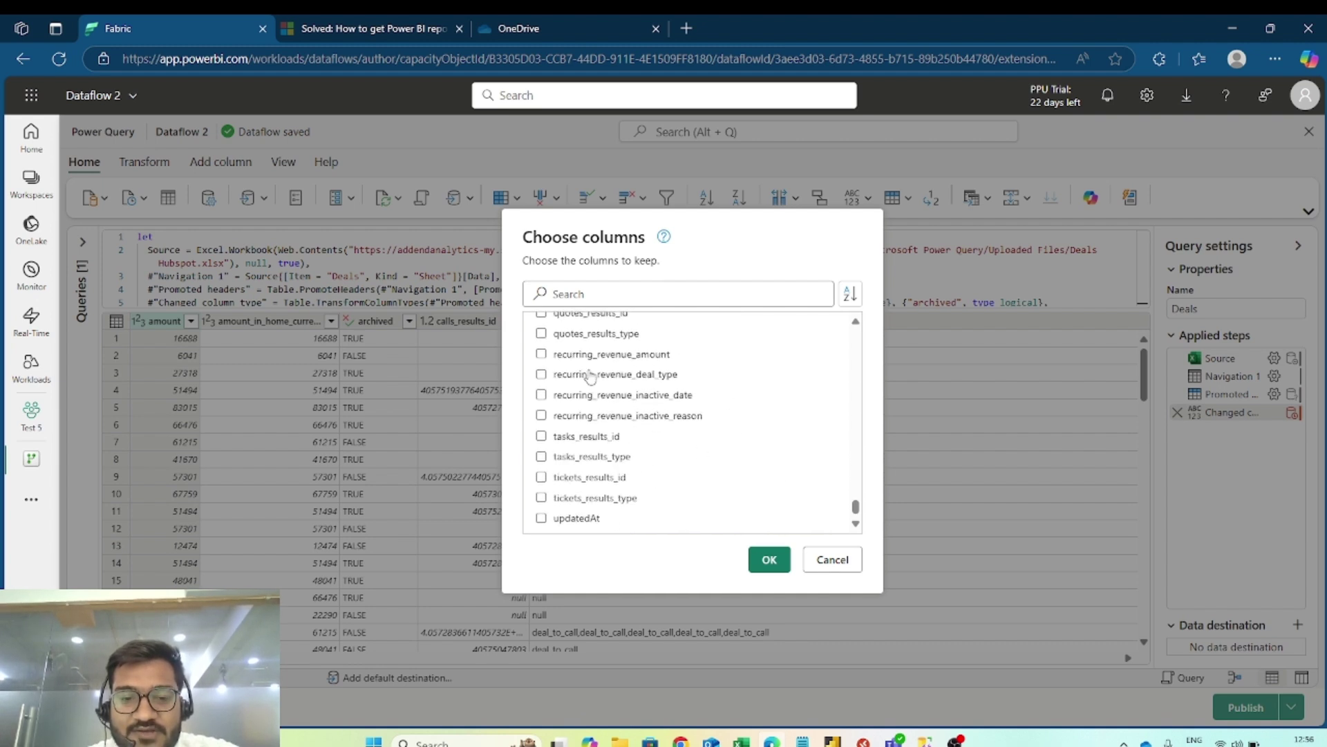
pyautogui.click(761, 561)
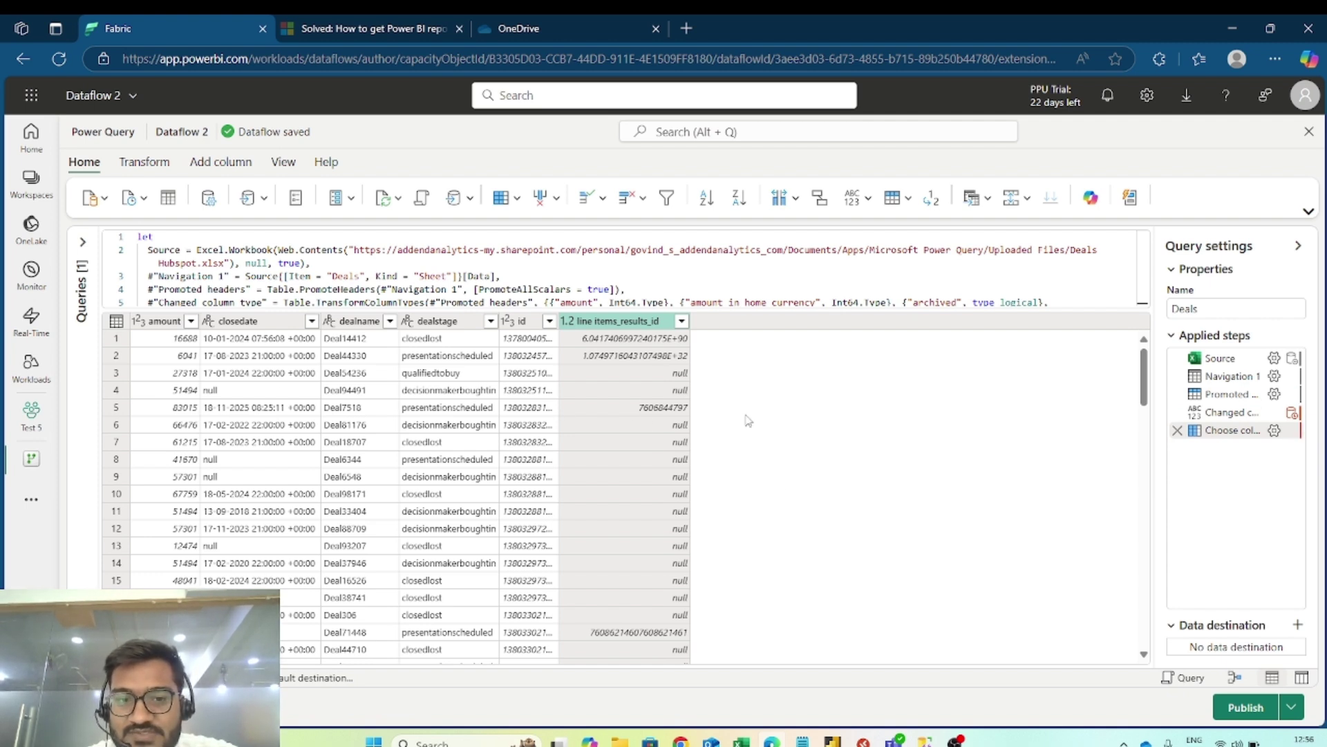
# Rename the amount column to Amount and the closedate column to Closed Date in the Deals query.
pyautogui.scroll(-2, 320, 480)
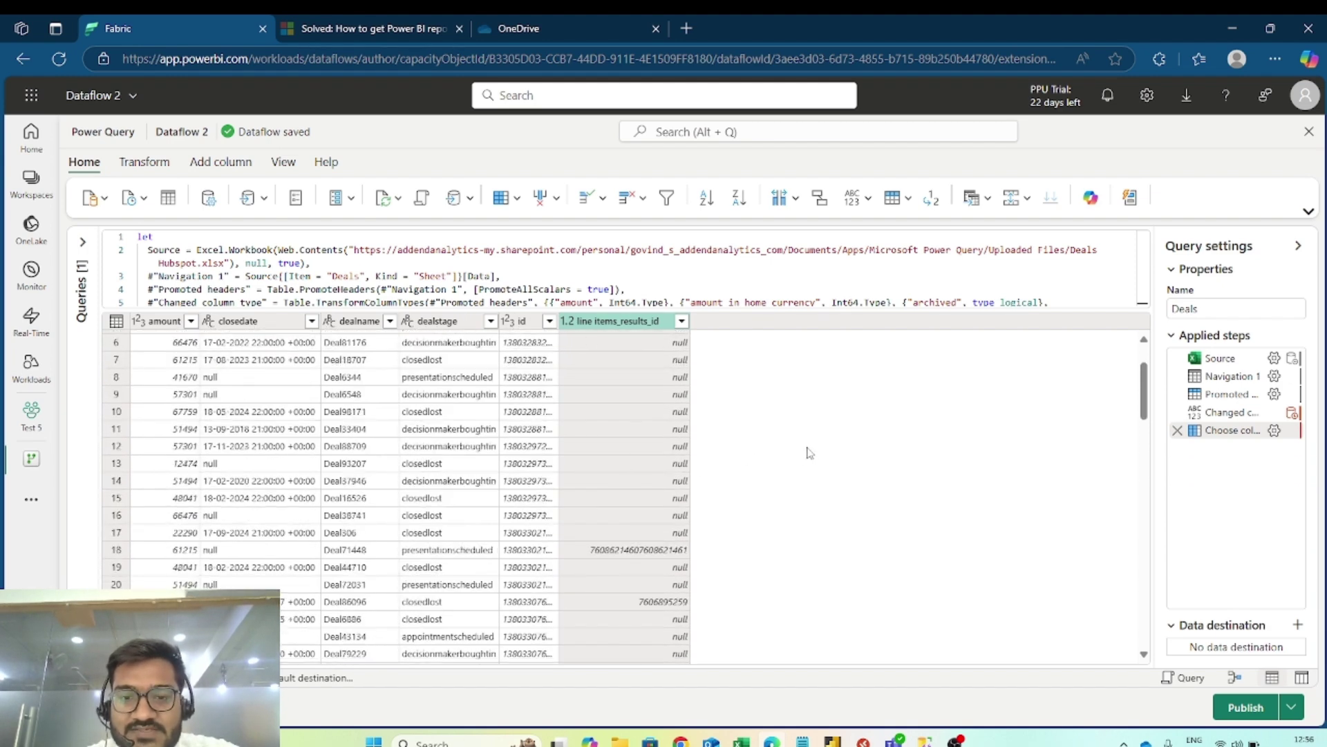
pyautogui.scroll(2, 809, 452)
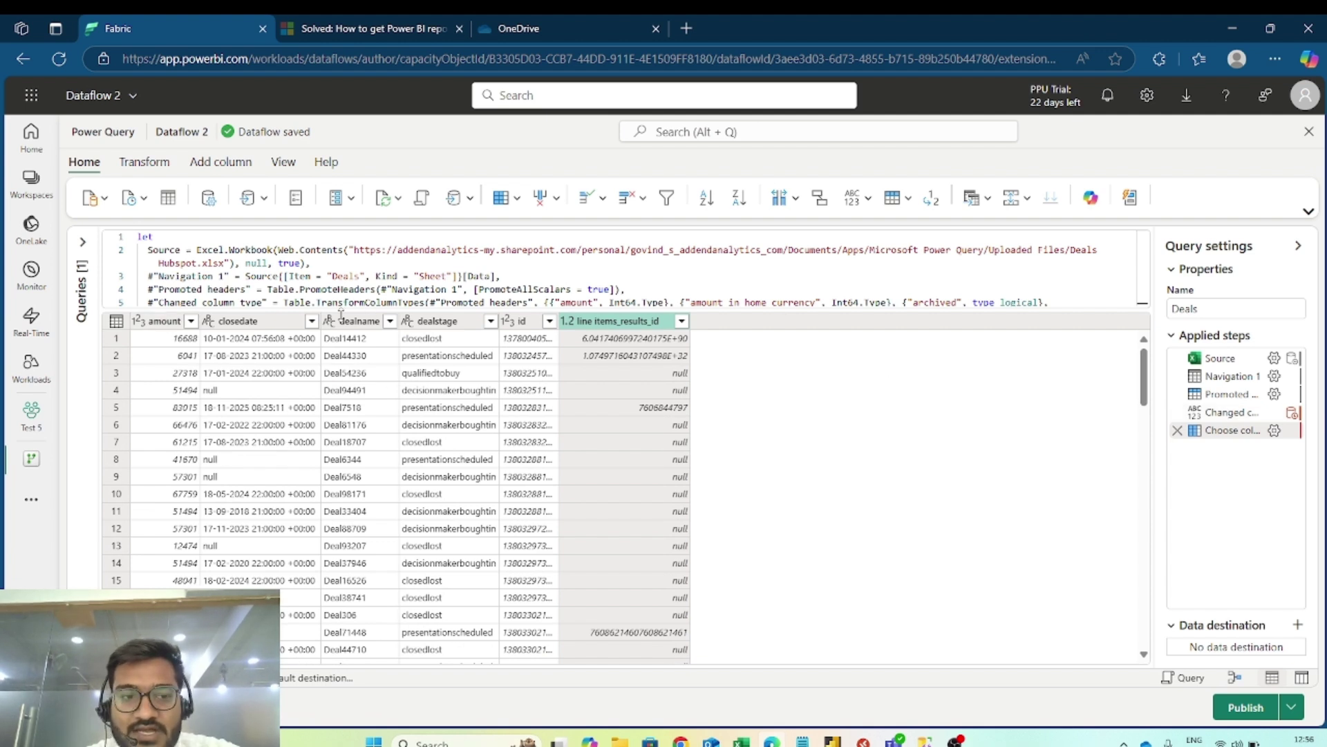
pyautogui.doubleClick(153, 322)
pyautogui.write('A')
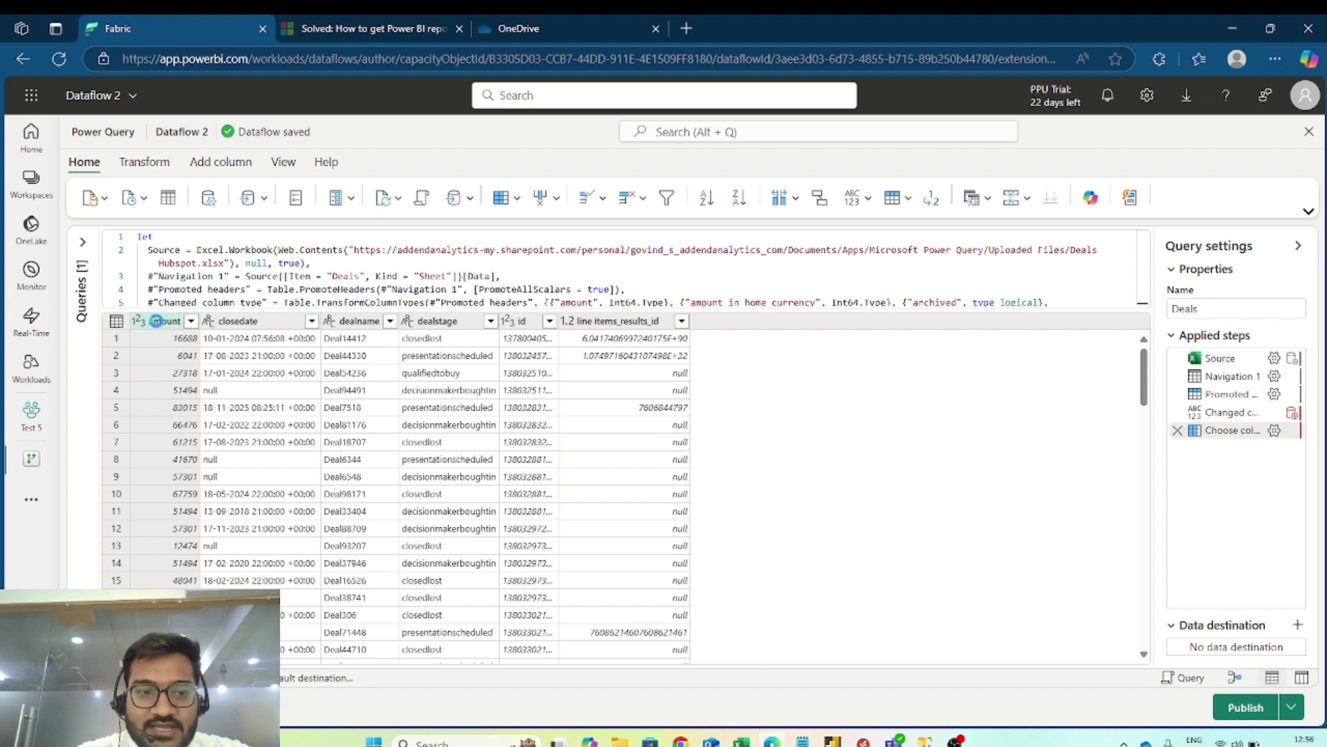
pyautogui.press('Return')
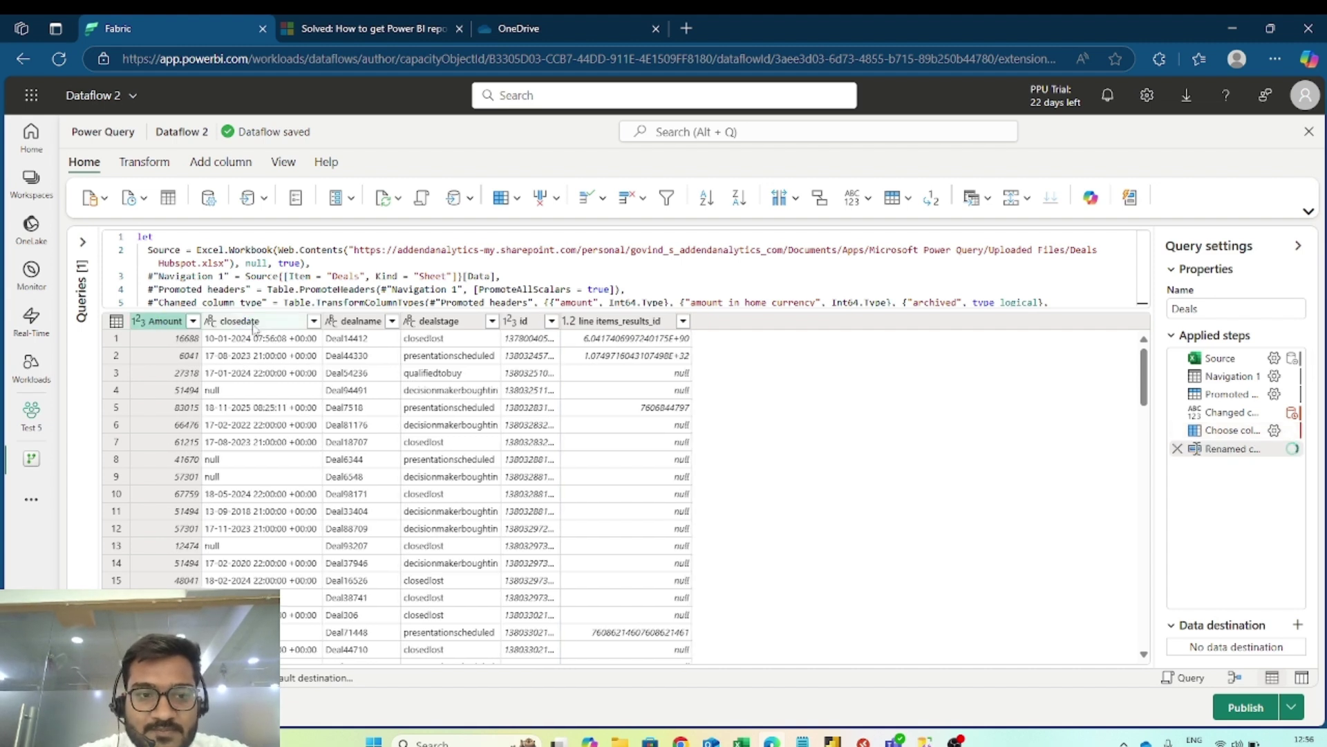
pyautogui.doubleClick(252, 323)
pyautogui.write('Clo')
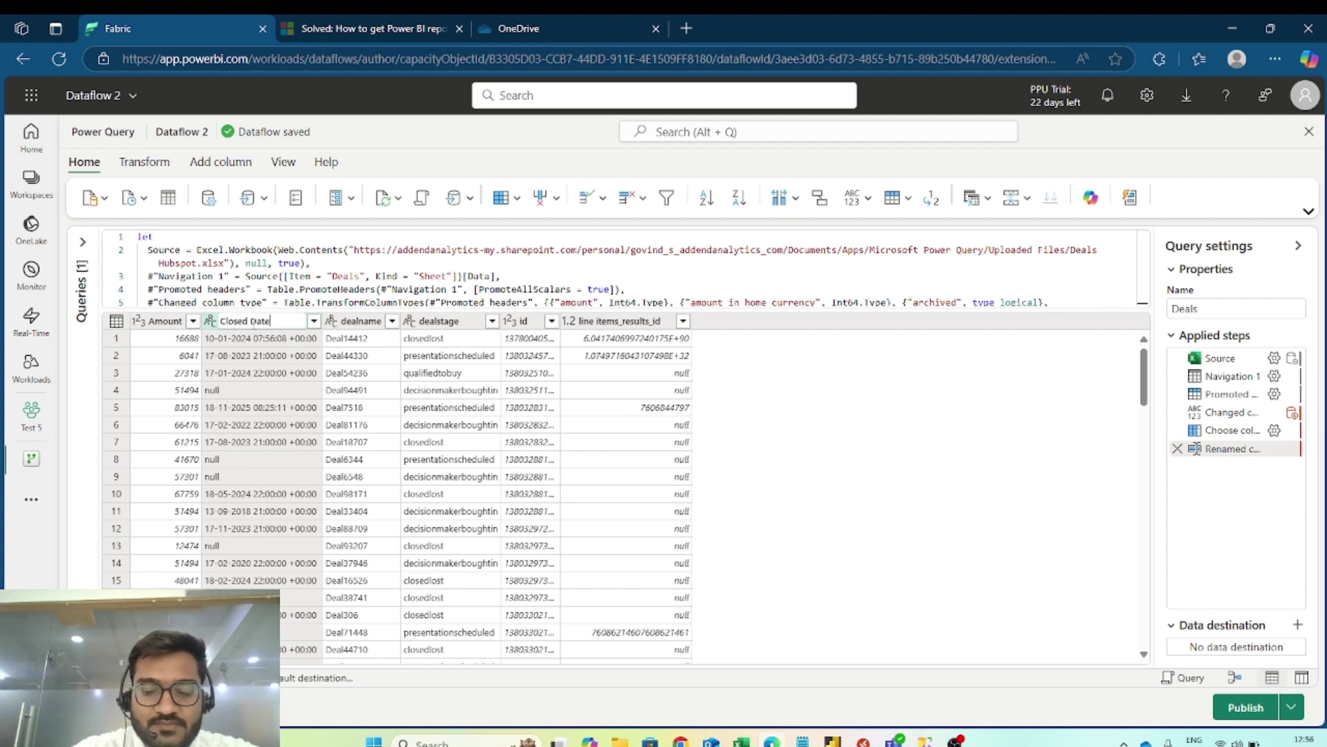
pyautogui.press('Escape')
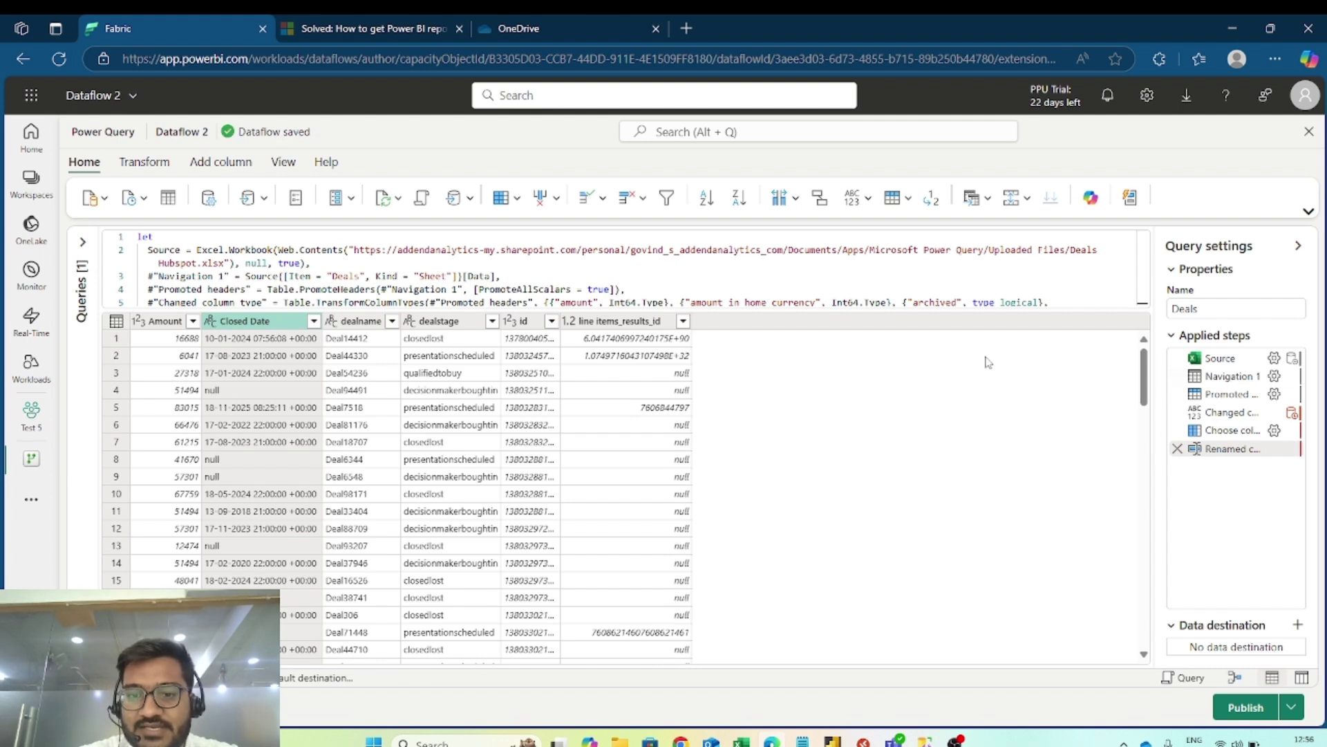
# Review the applied steps of the Deals query and examine the available data destination options without choosing one.
pyautogui.moveTo(1219, 367)
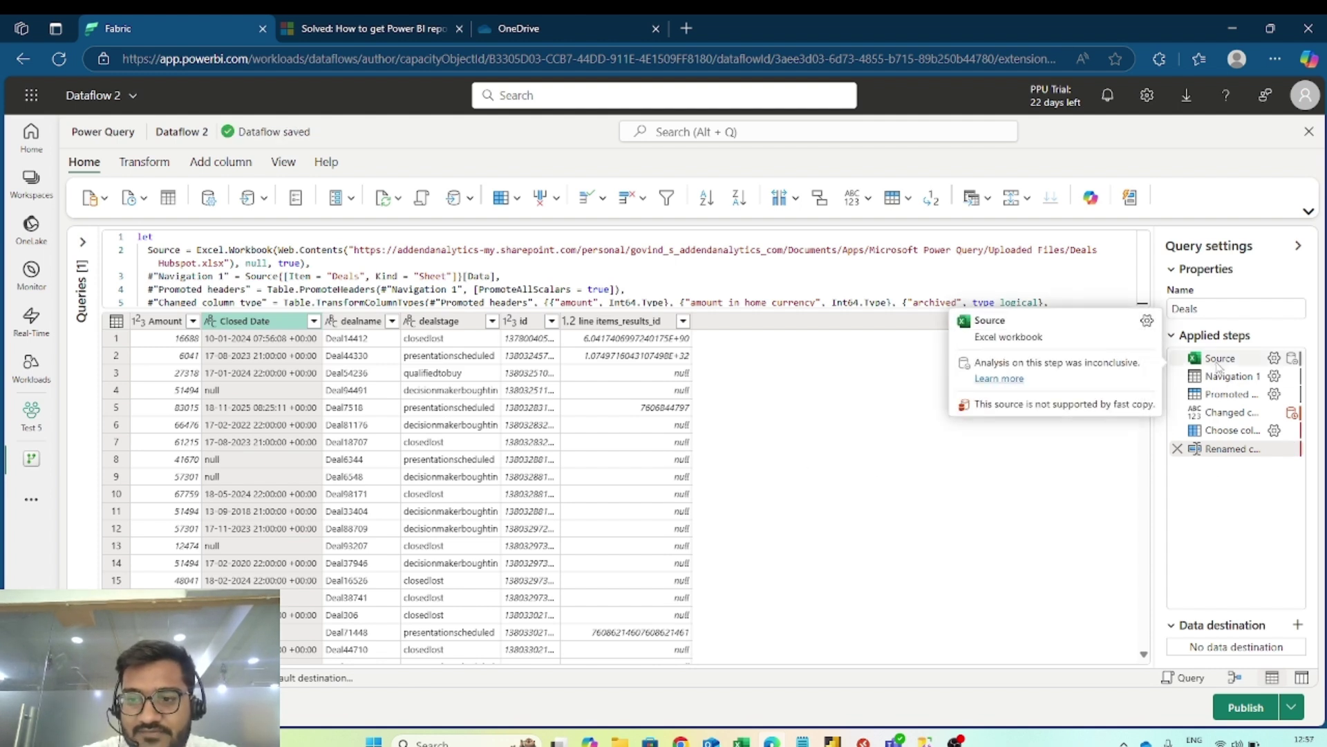
pyautogui.moveTo(1237, 413)
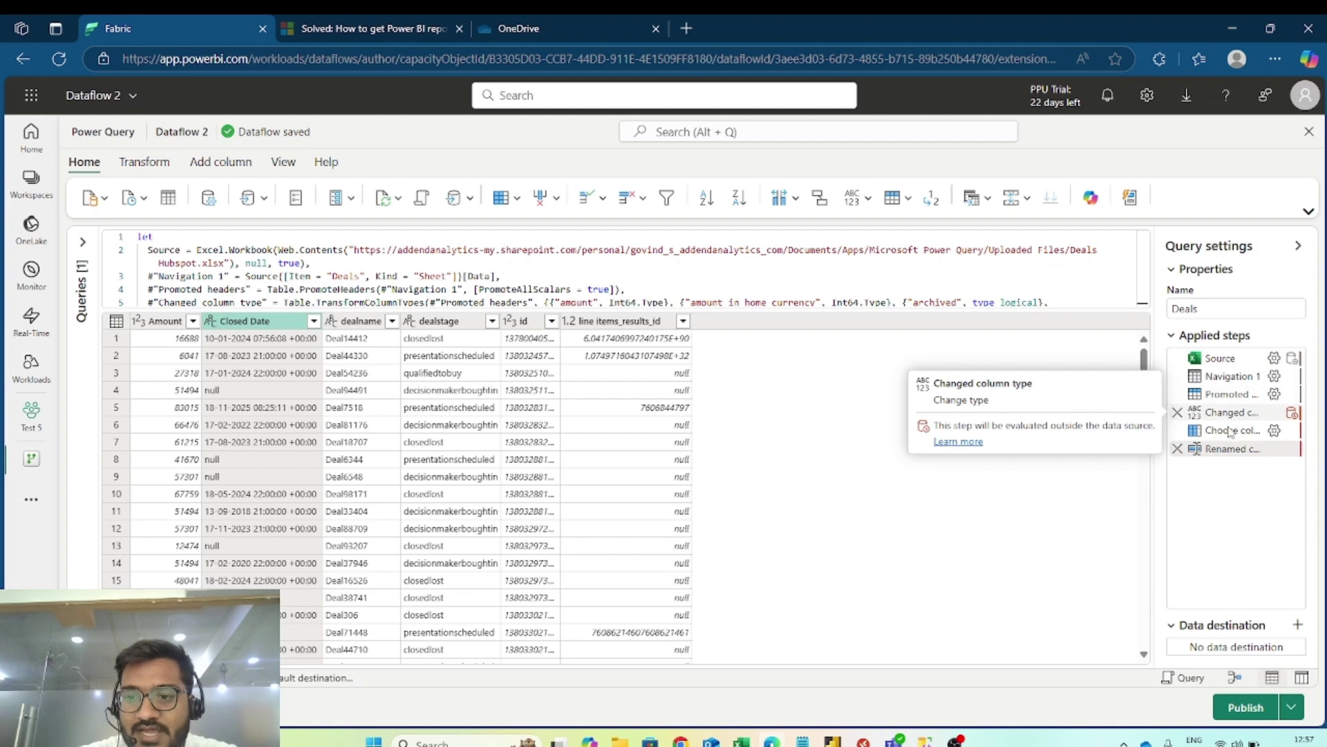
pyautogui.moveTo(1230, 436)
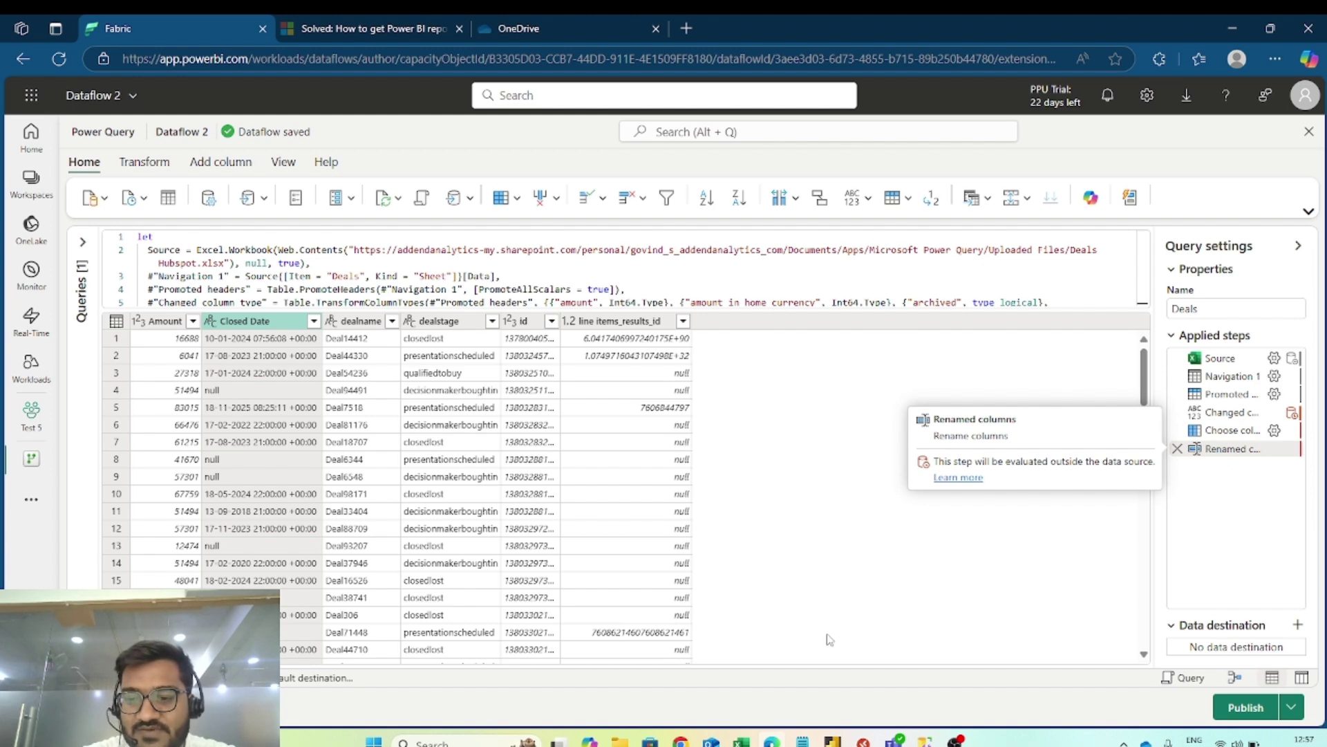
pyautogui.scroll(-1, 799, 545)
pyautogui.scroll(1, 801, 538)
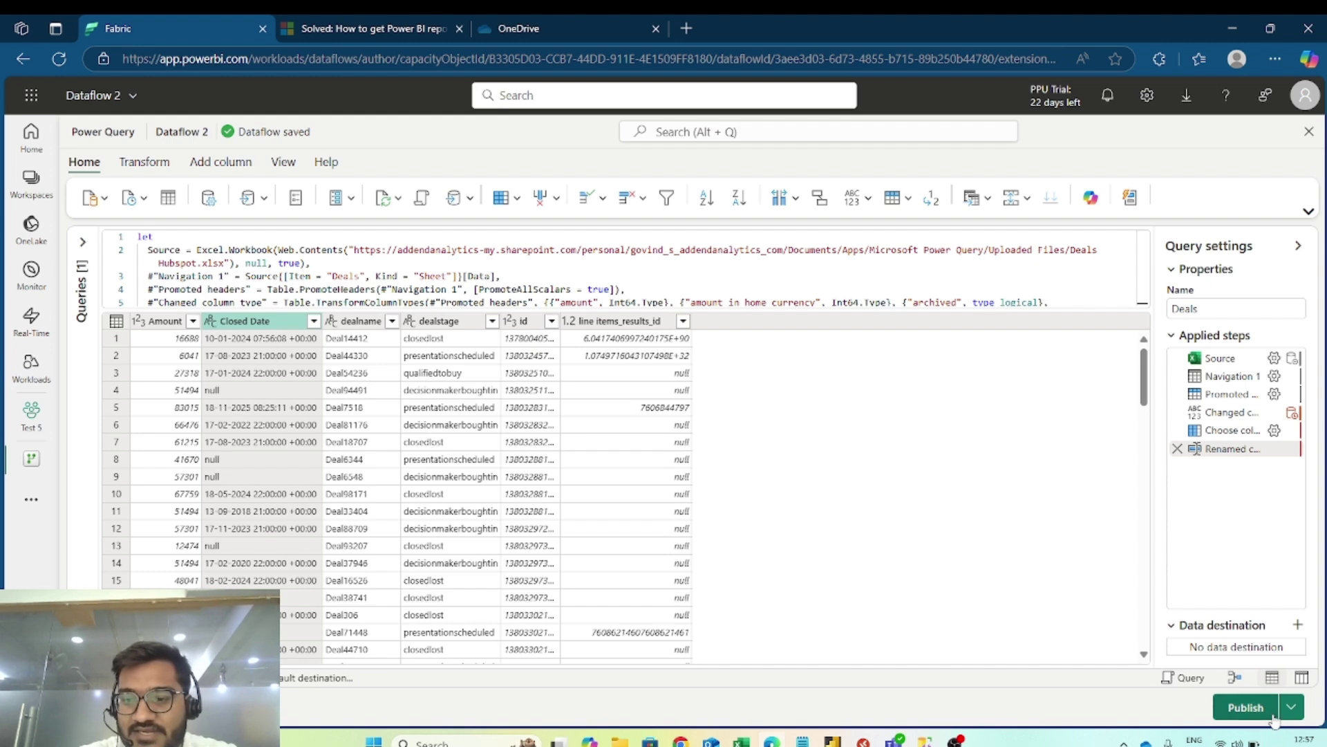
pyautogui.click(1298, 625)
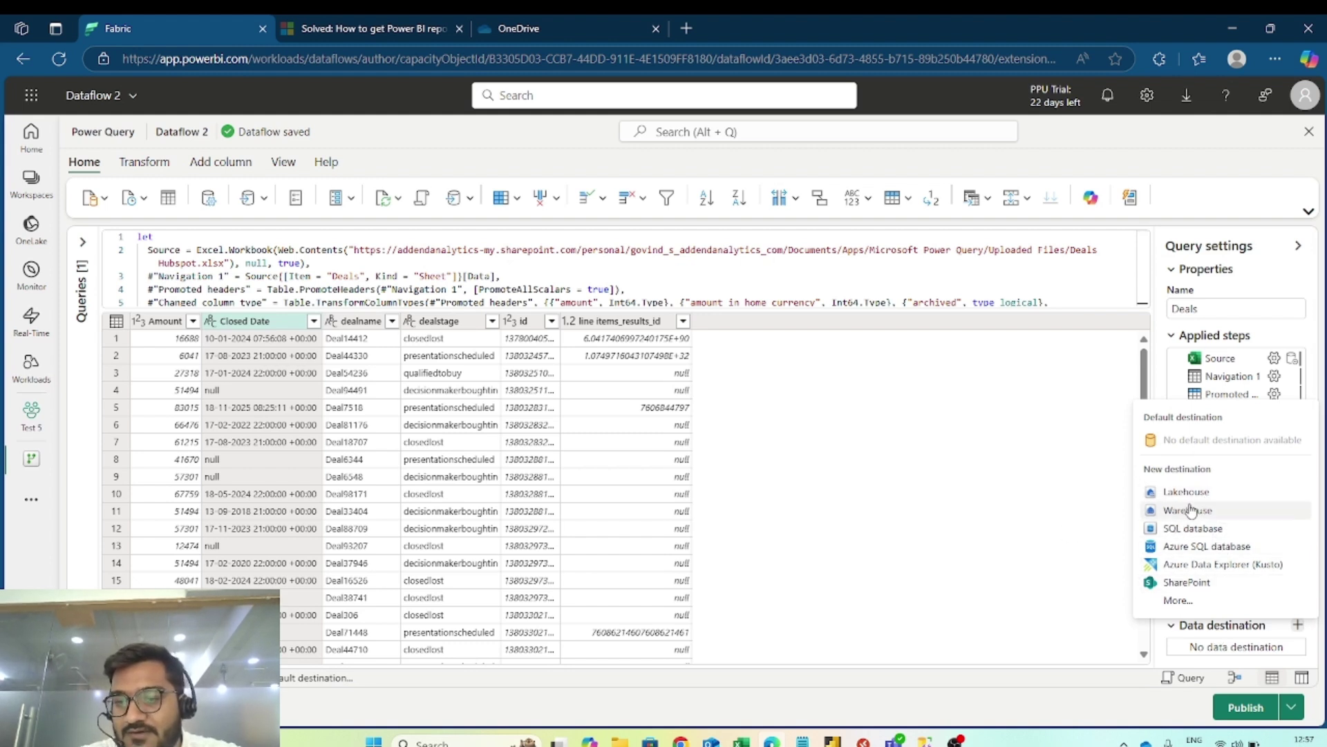
pyautogui.click(1187, 601)
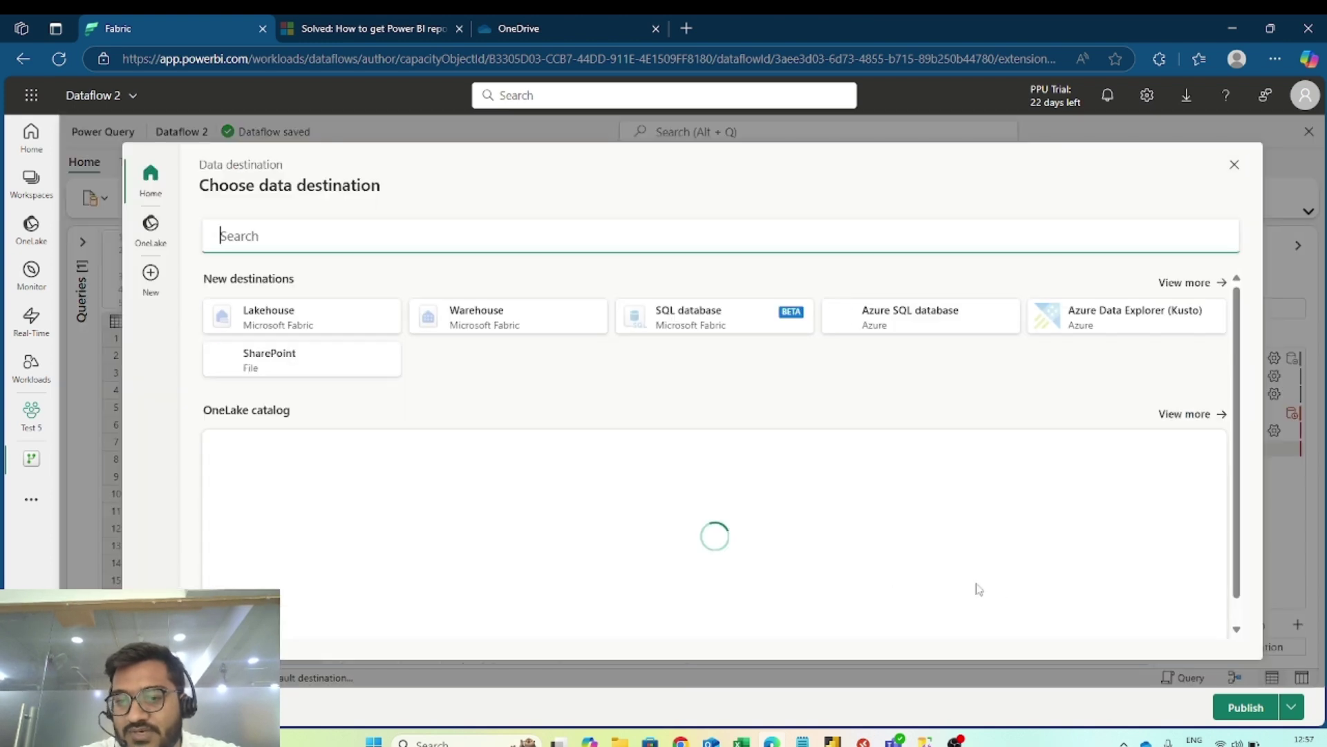
pyautogui.click(1234, 165)
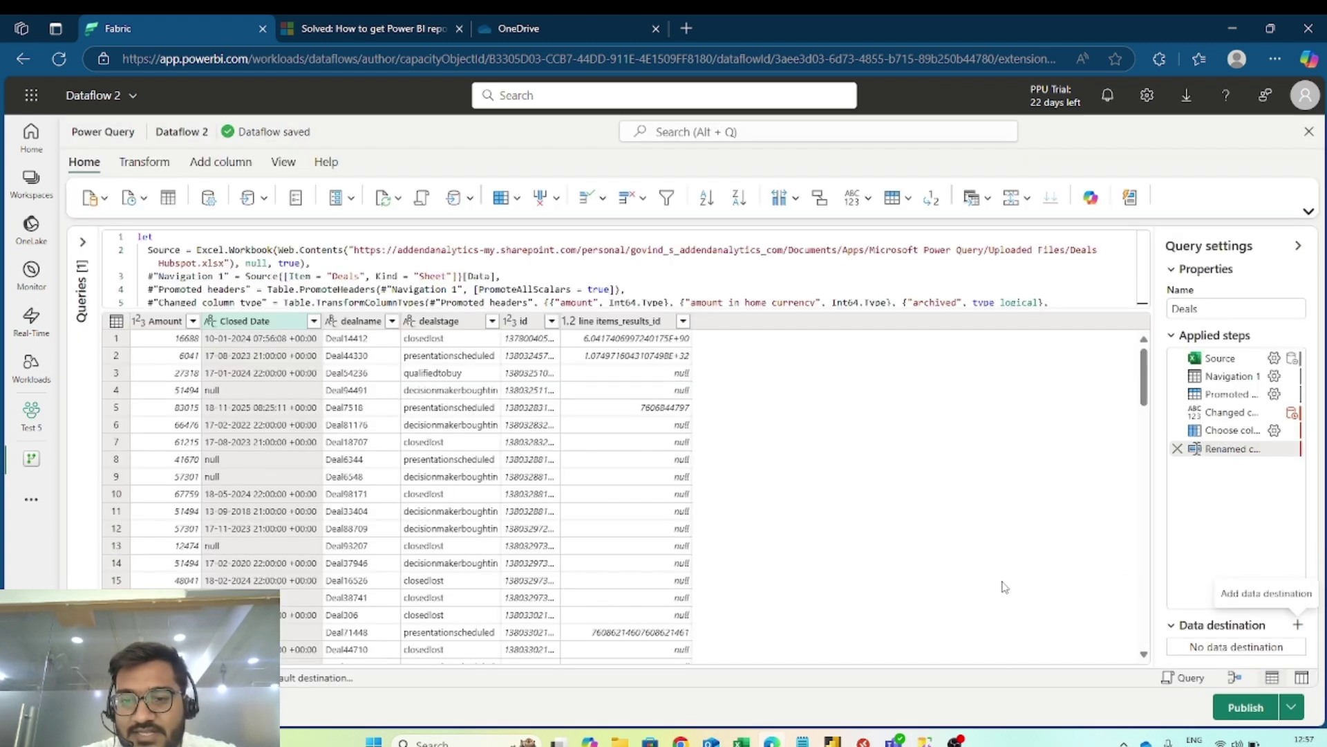
# Submit Dataflow 2 with the Publish later option, leaving the Deals query without a data destination.
pyautogui.click(1292, 707)
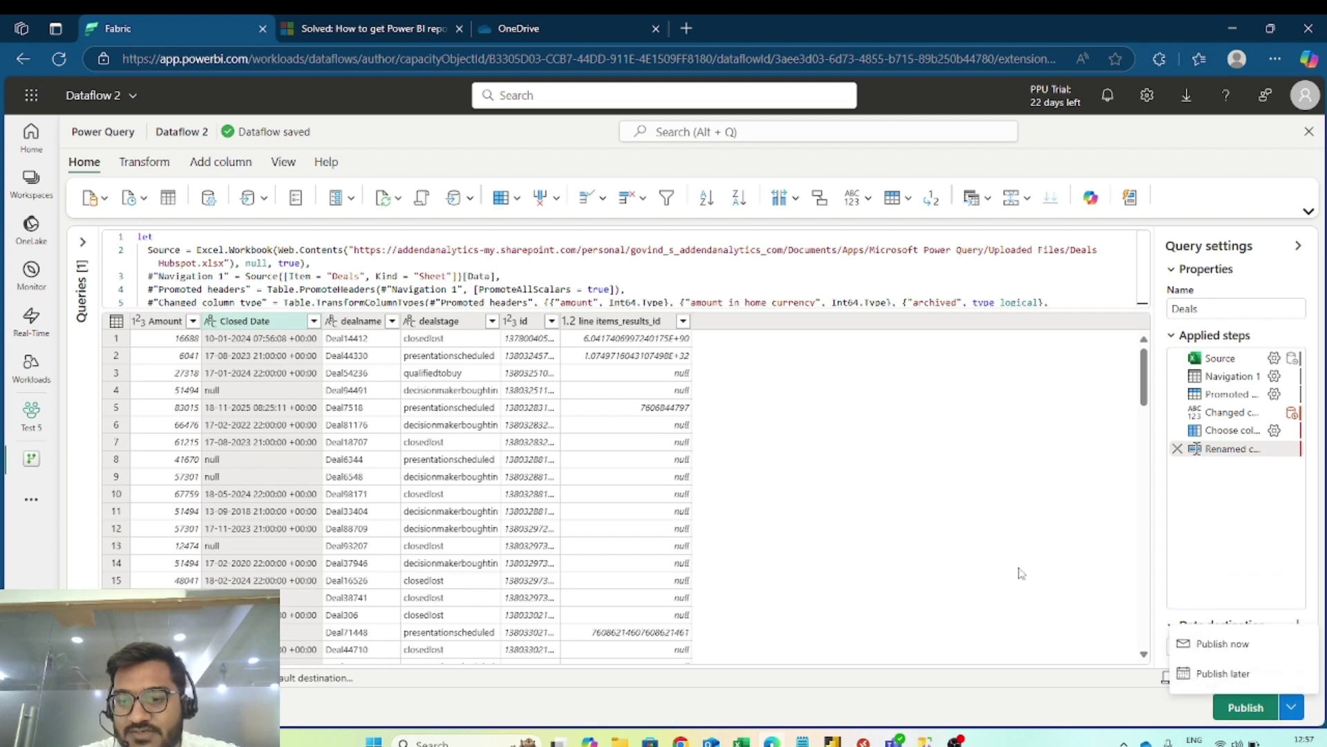
pyautogui.click(1246, 675)
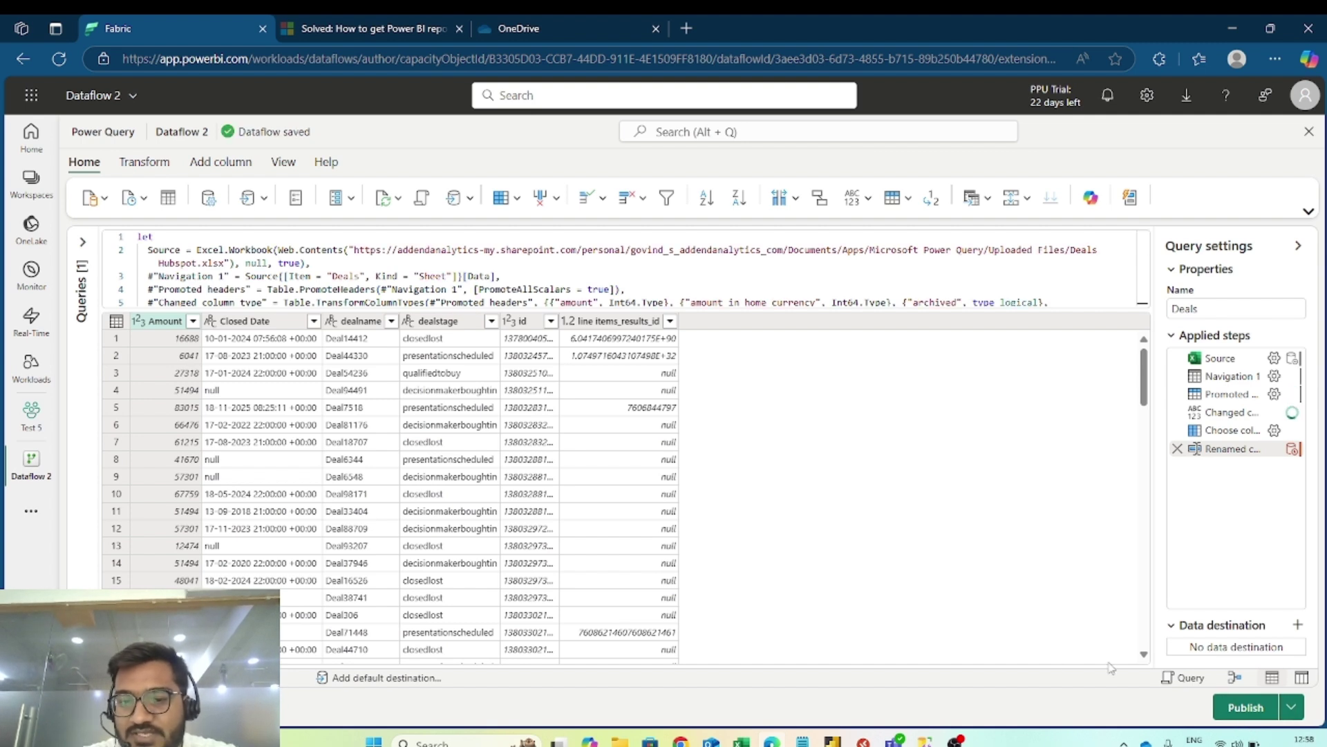
pyautogui.click(1291, 707)
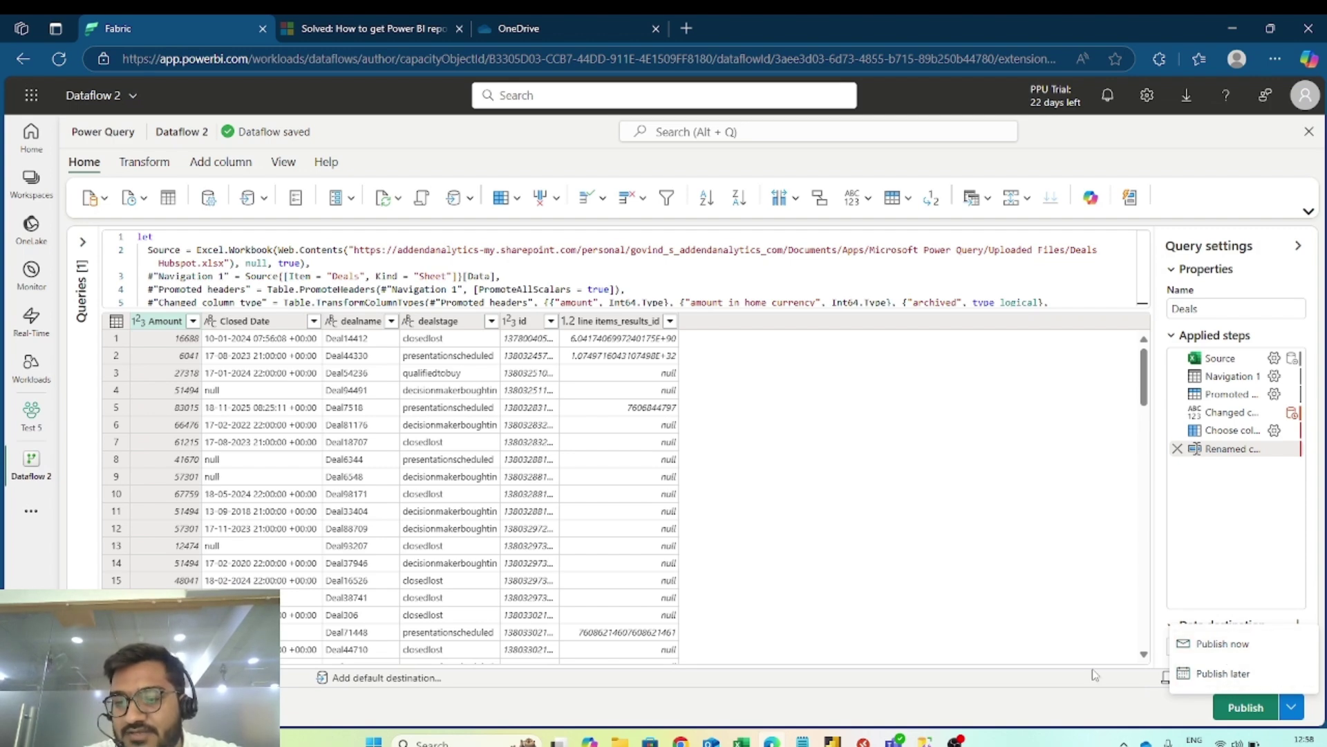
pyautogui.click(1225, 676)
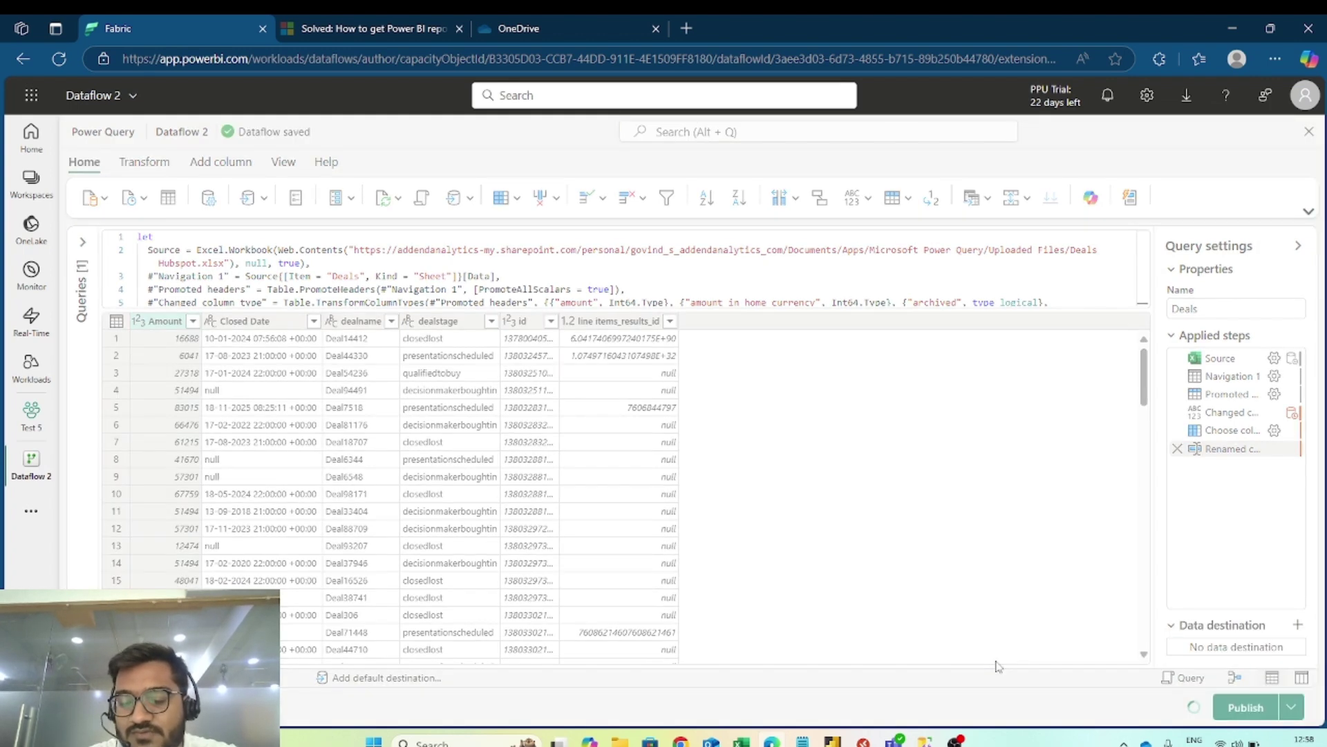